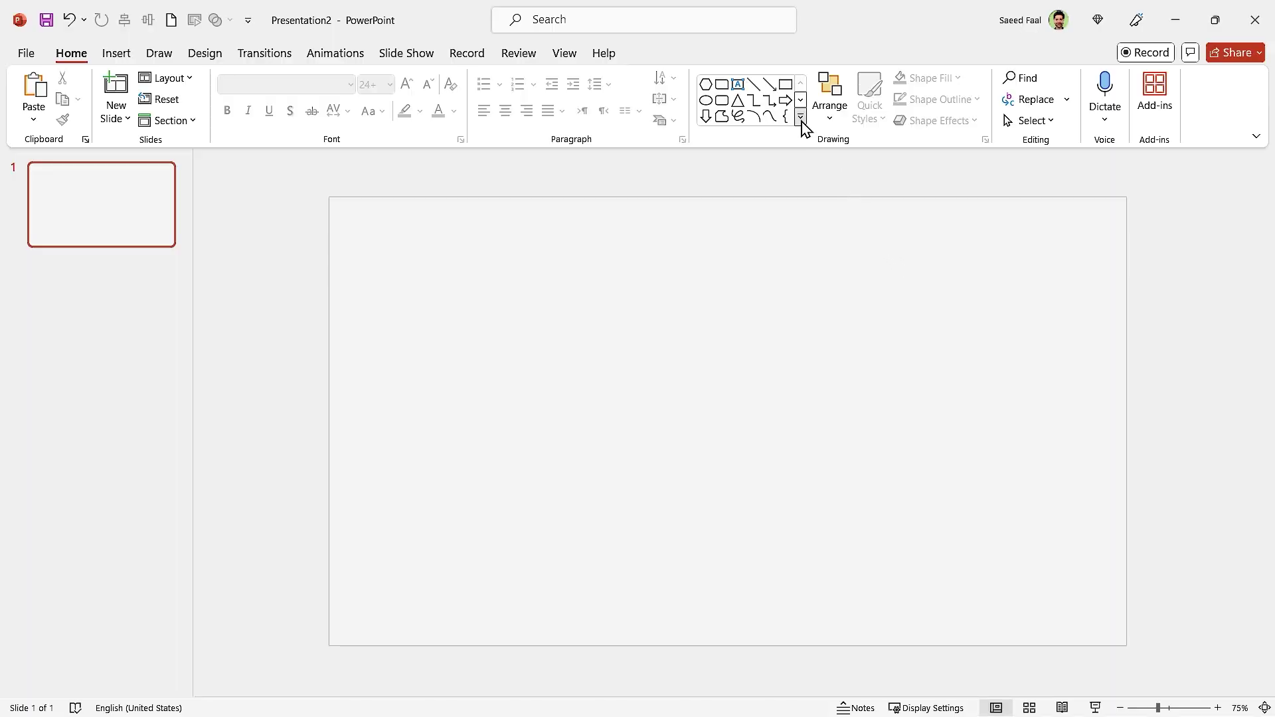
Step: Draw a Round Diagonal Corner rectangle and size it to 3 by 3 inches
click(801, 118)
click(835, 222)
drag(552, 311, 723, 481)
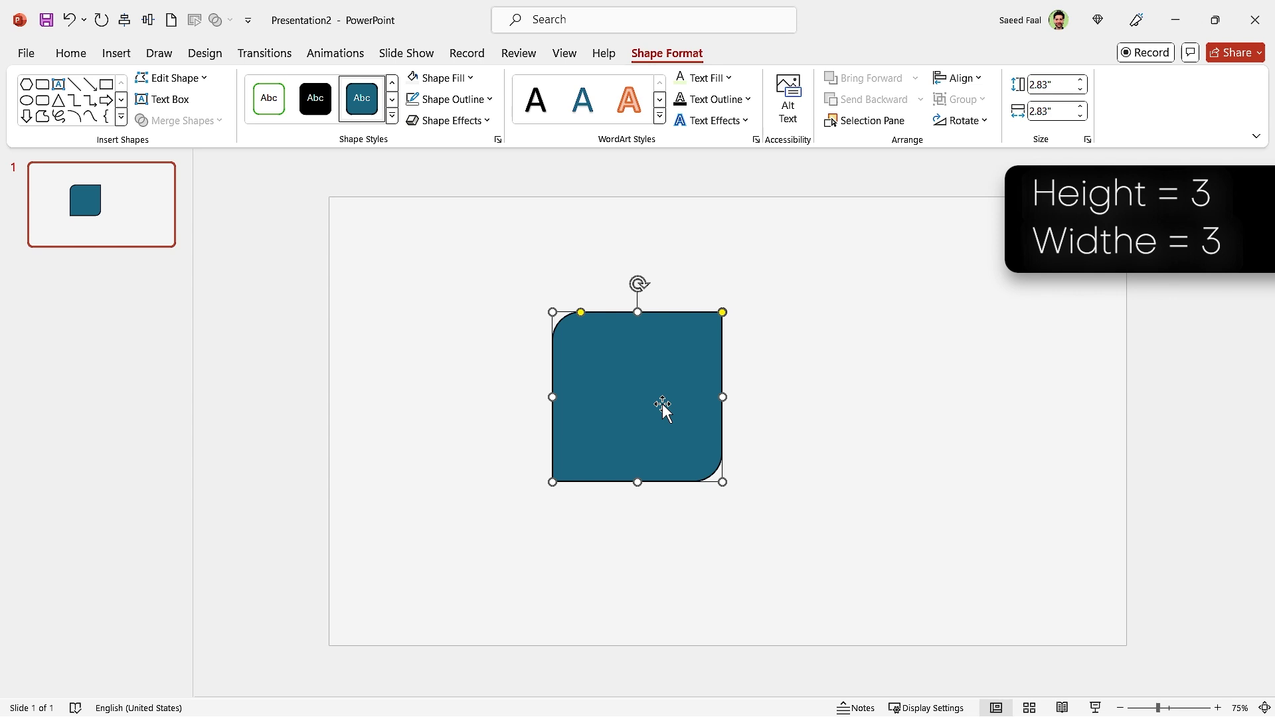
click(1055, 89)
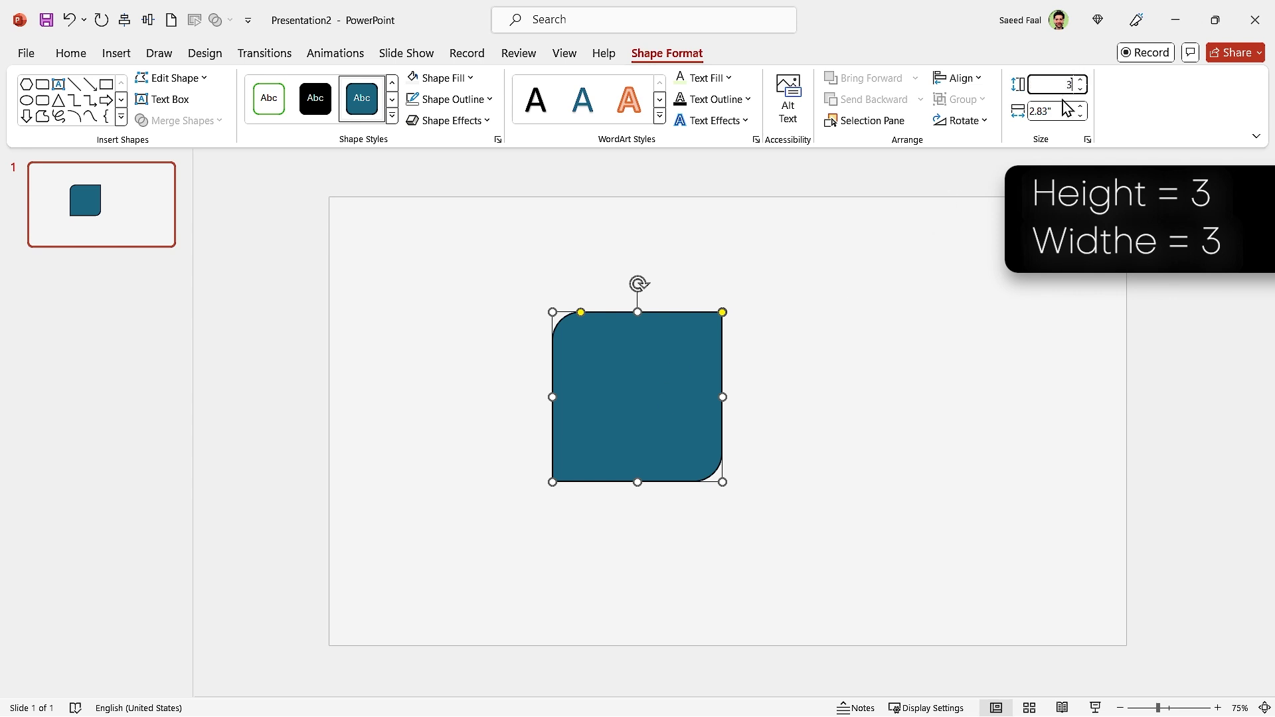
text(3)
click(1058, 112)
Step: Duplicate the shape beside the original and square off the copy's corners
key(Return)
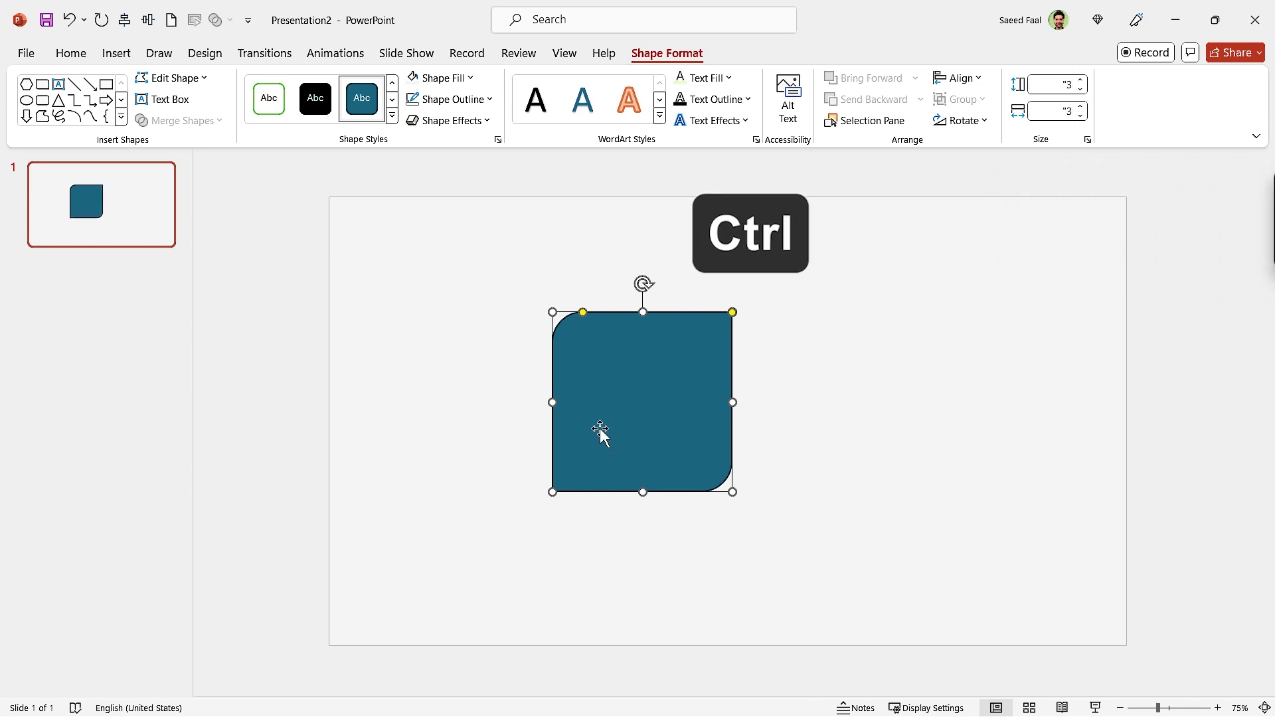
drag(607, 416, 806, 411)
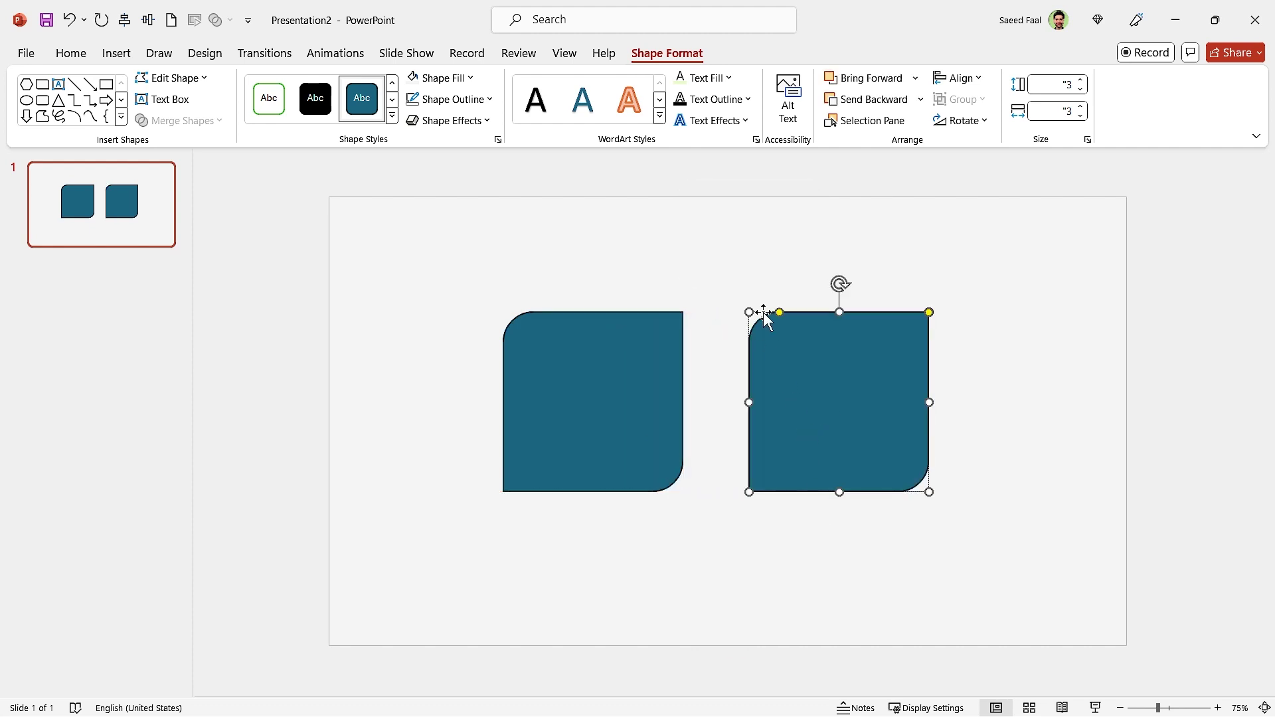
drag(779, 314, 737, 319)
click(797, 550)
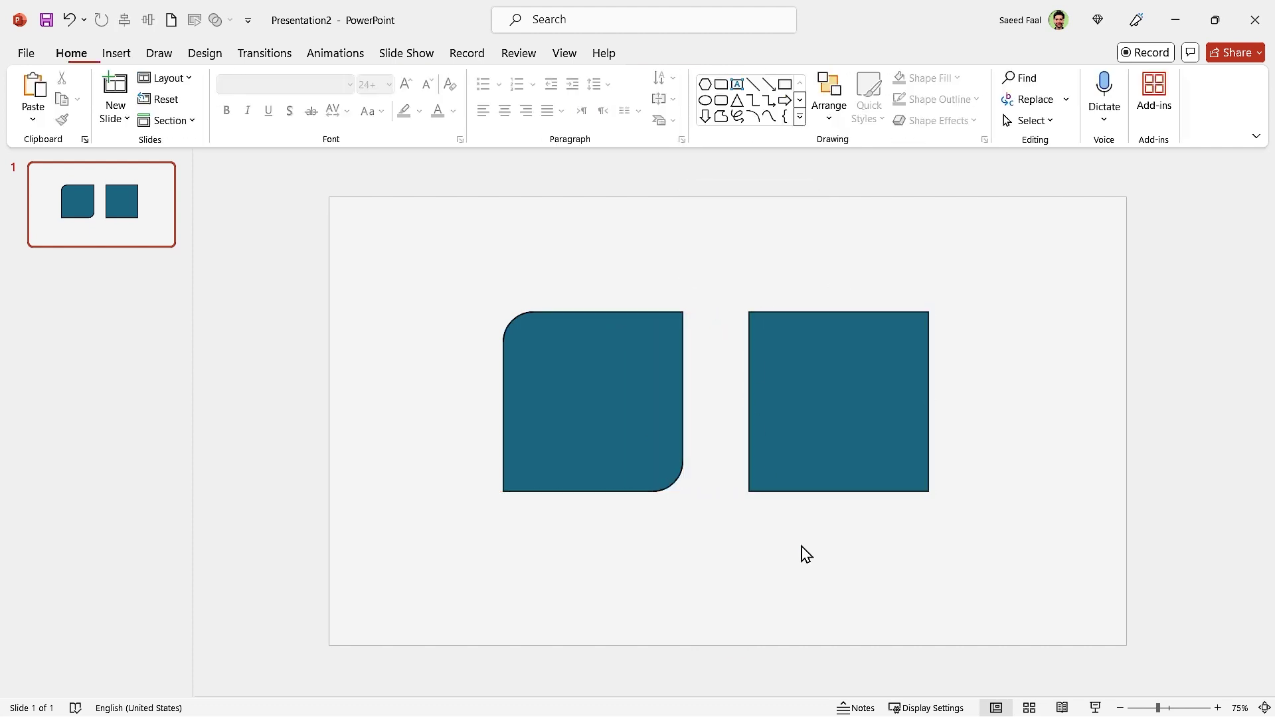
click(826, 471)
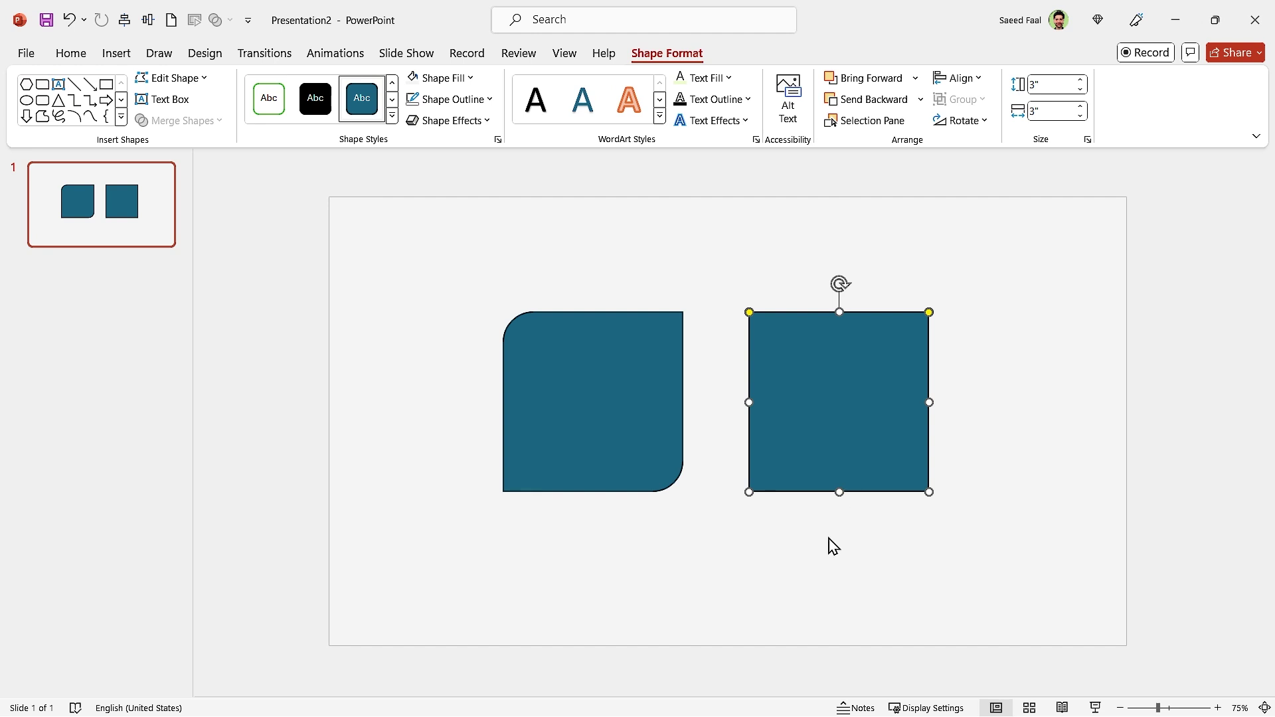
Step: Try a 45° rotation of the square through Format Shape, then undo it
right_click(813, 436)
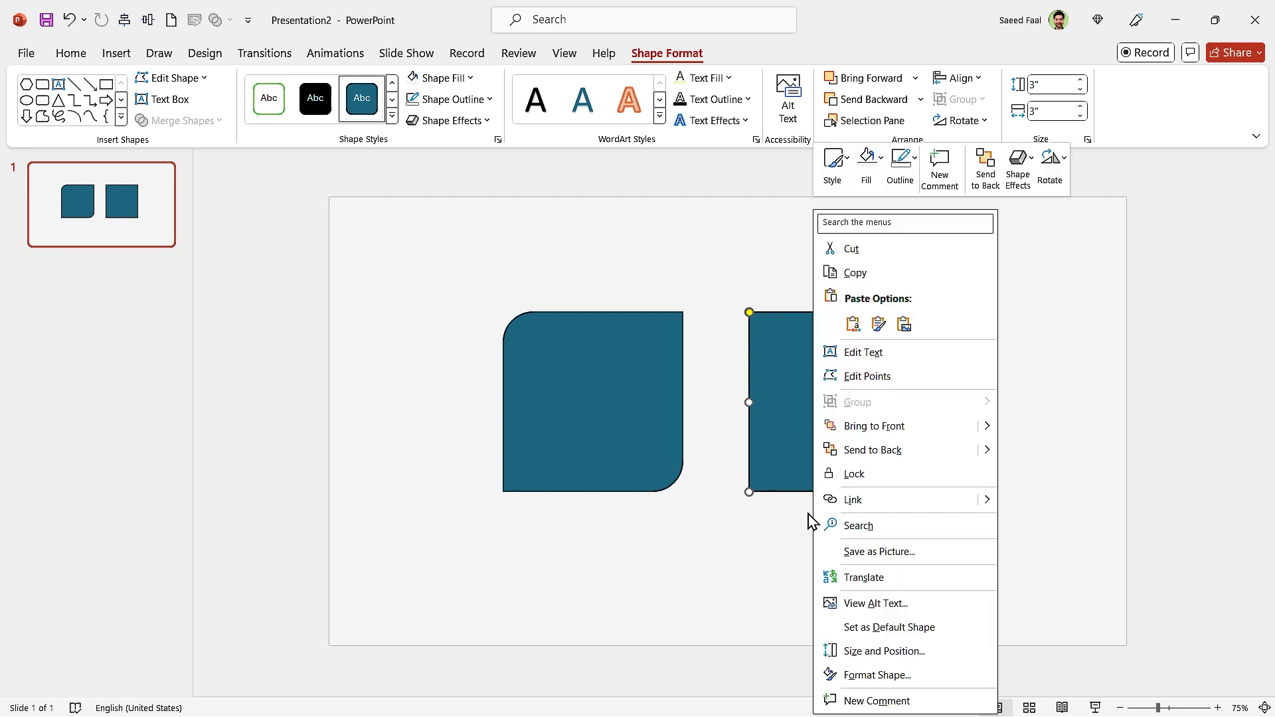
click(876, 676)
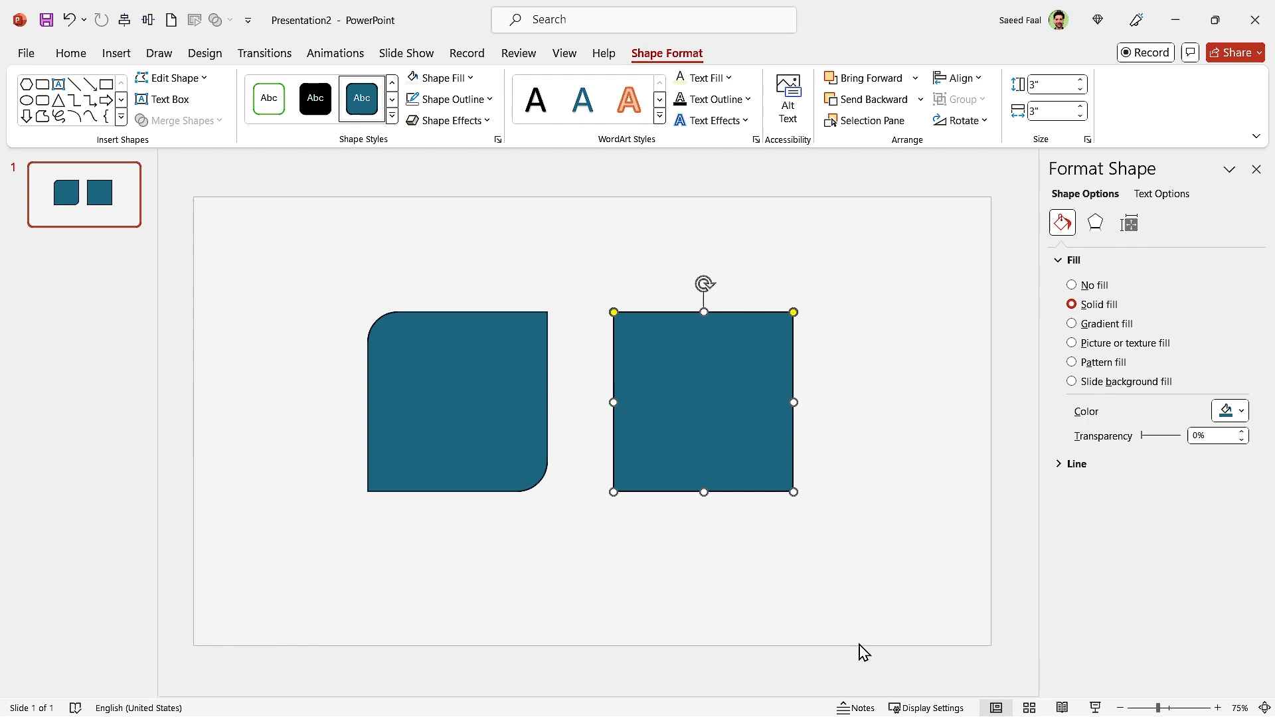
click(1129, 223)
click(1215, 324)
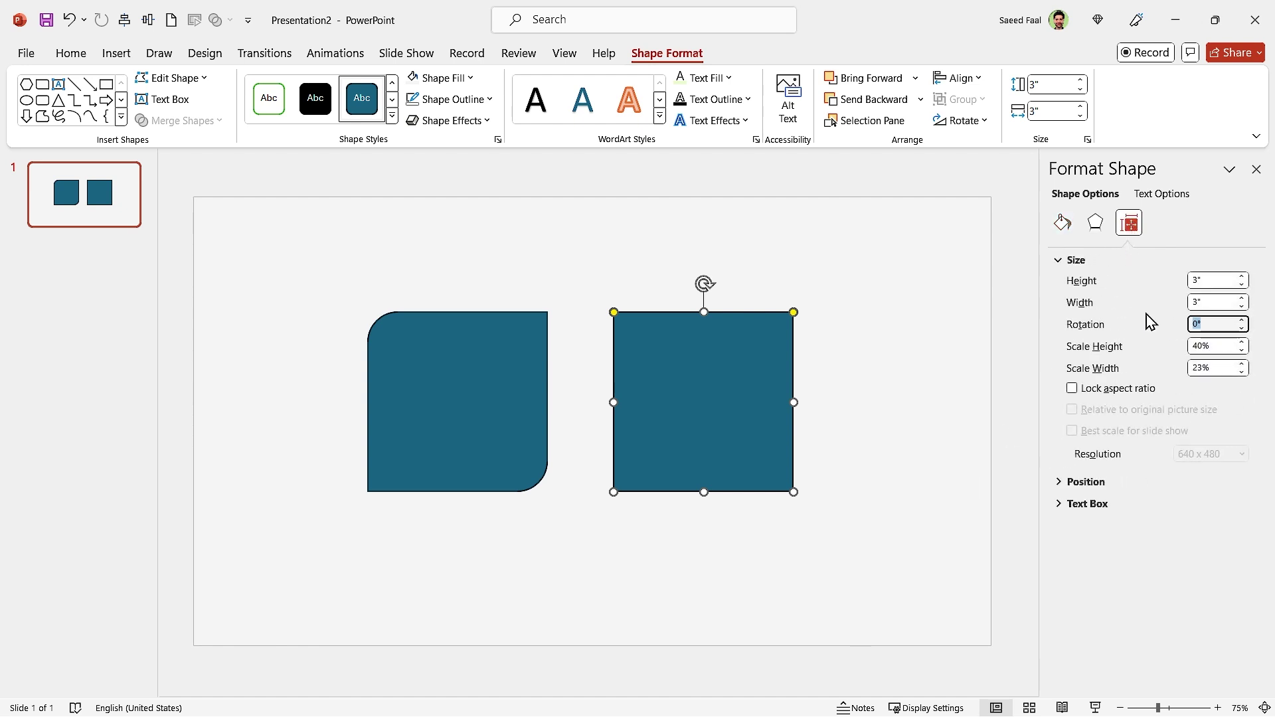
text(45)
key(Return)
click(837, 522)
key(ctrl+z)
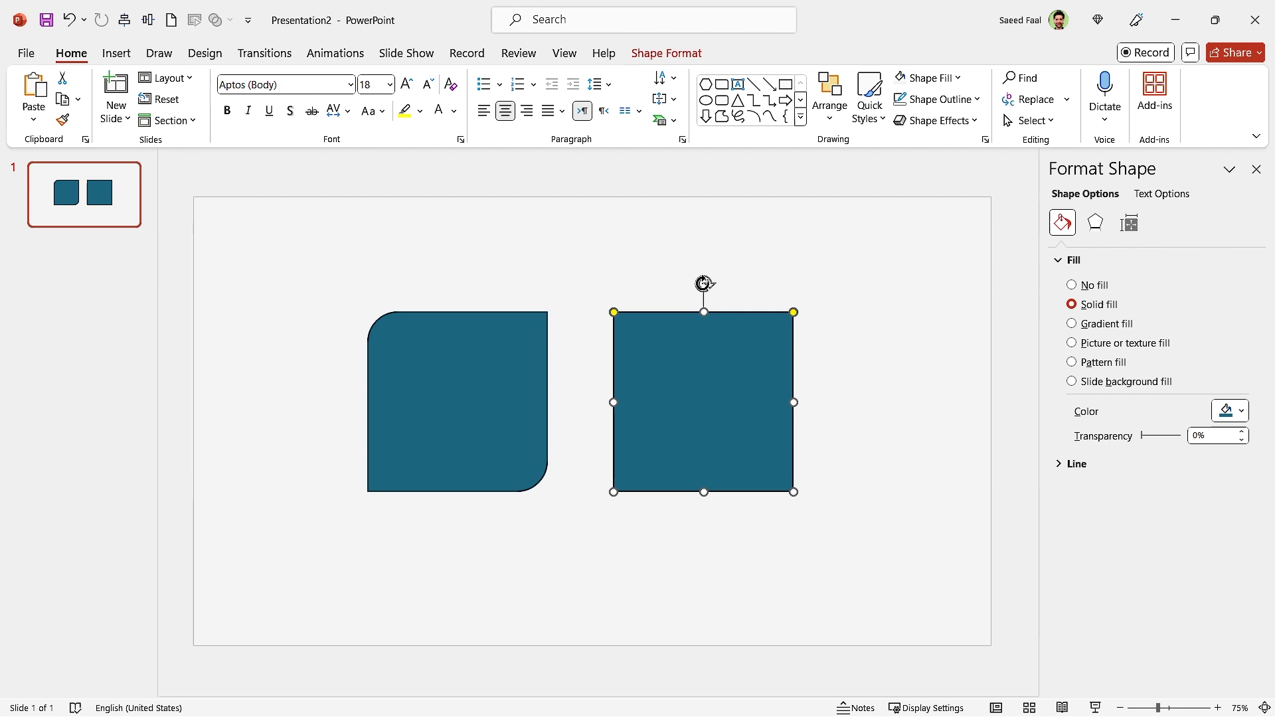
Step: Shift-rotate the square 45° and stretch it into a long diagonal bar across the rounded shape
key(shift)
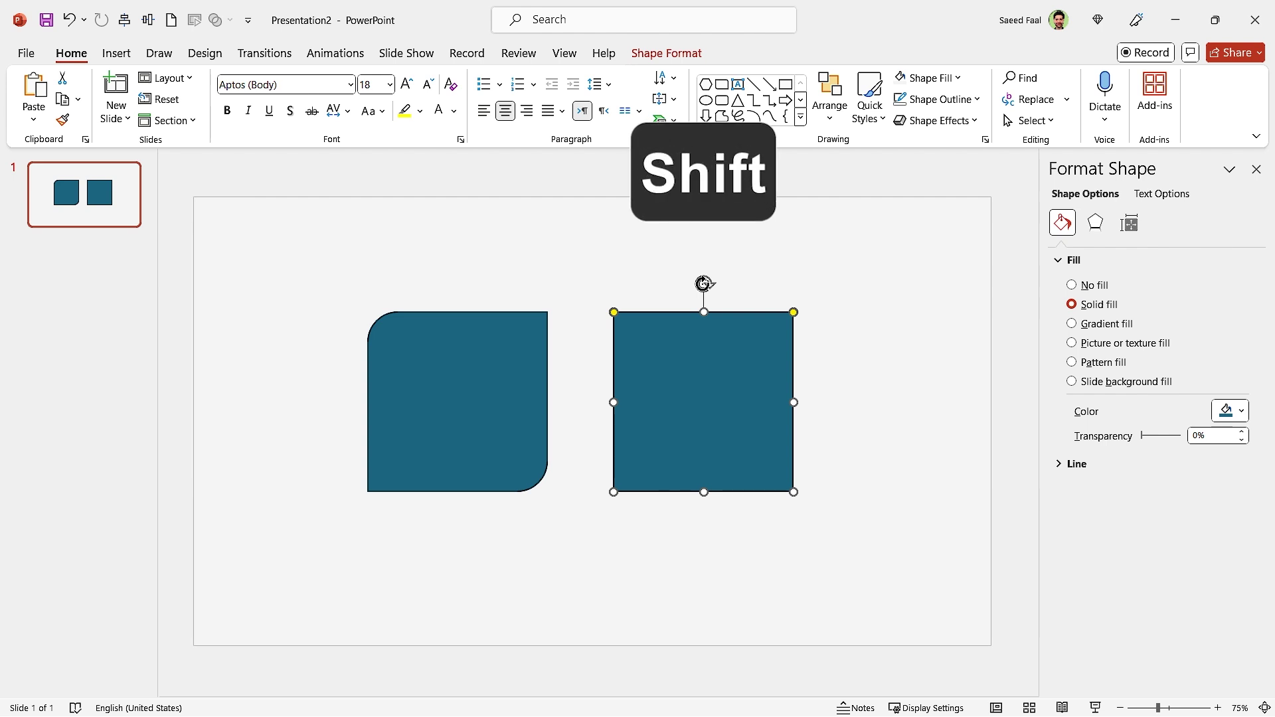
drag(703, 284, 797, 319)
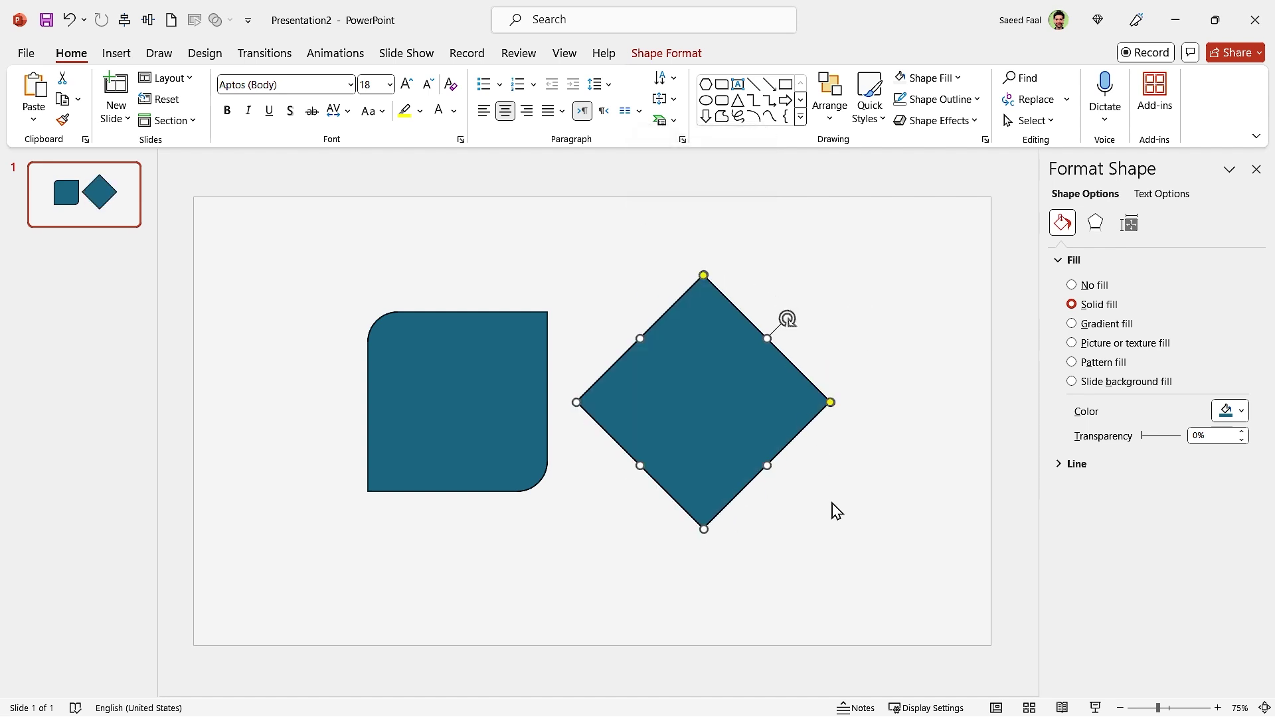
drag(638, 468, 547, 427)
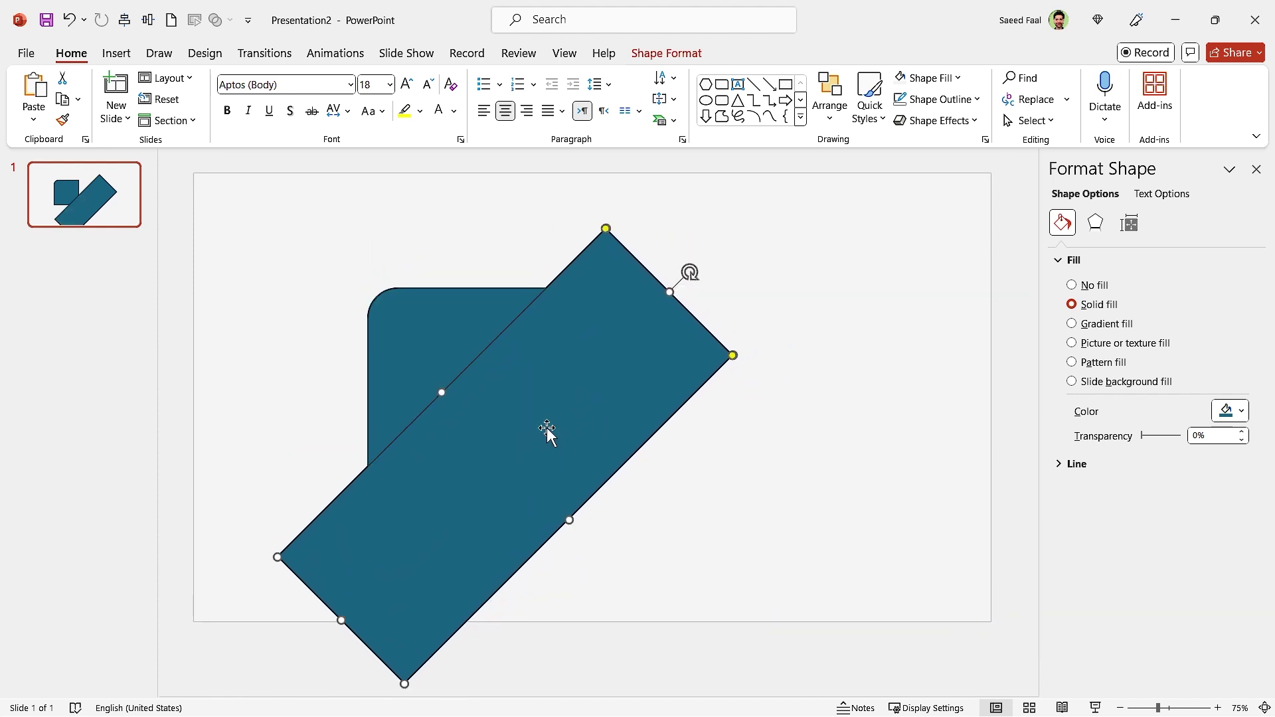
Step: Select the rounded shape and the bar, then Merge Shapes > Subtract to leave a rounded triangle
click(719, 517)
click(438, 320)
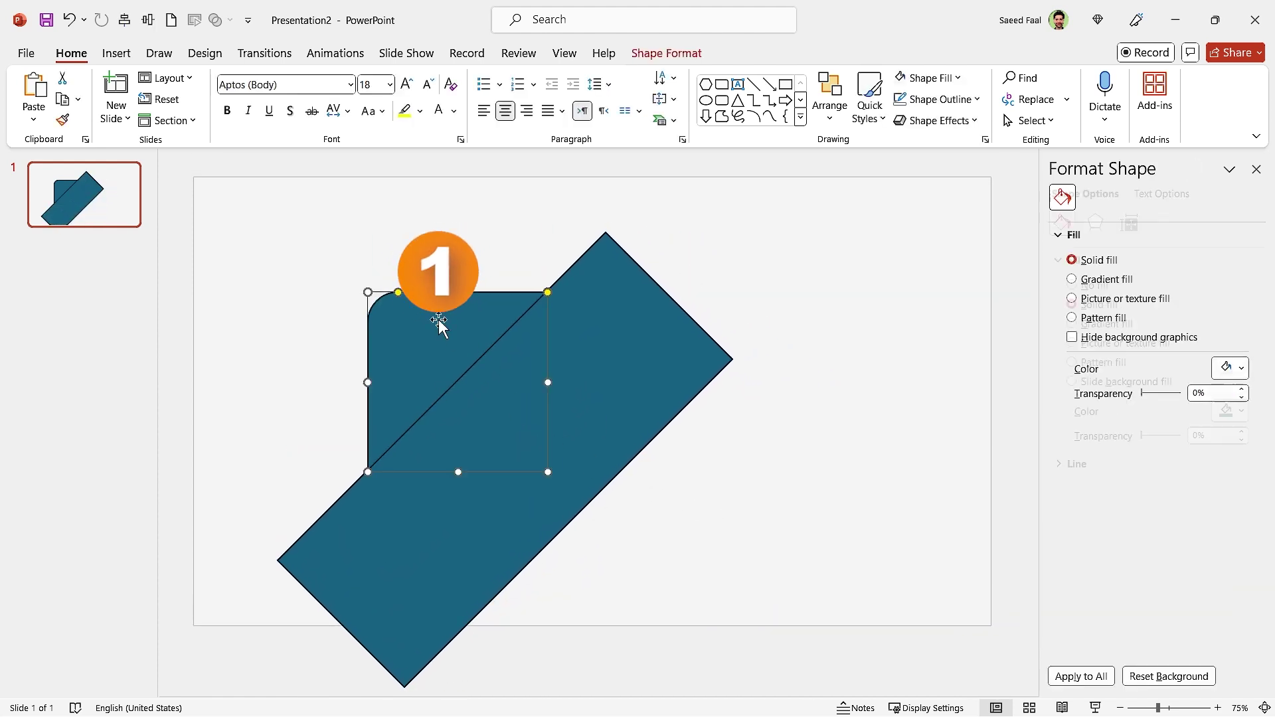
shift+click(630, 368)
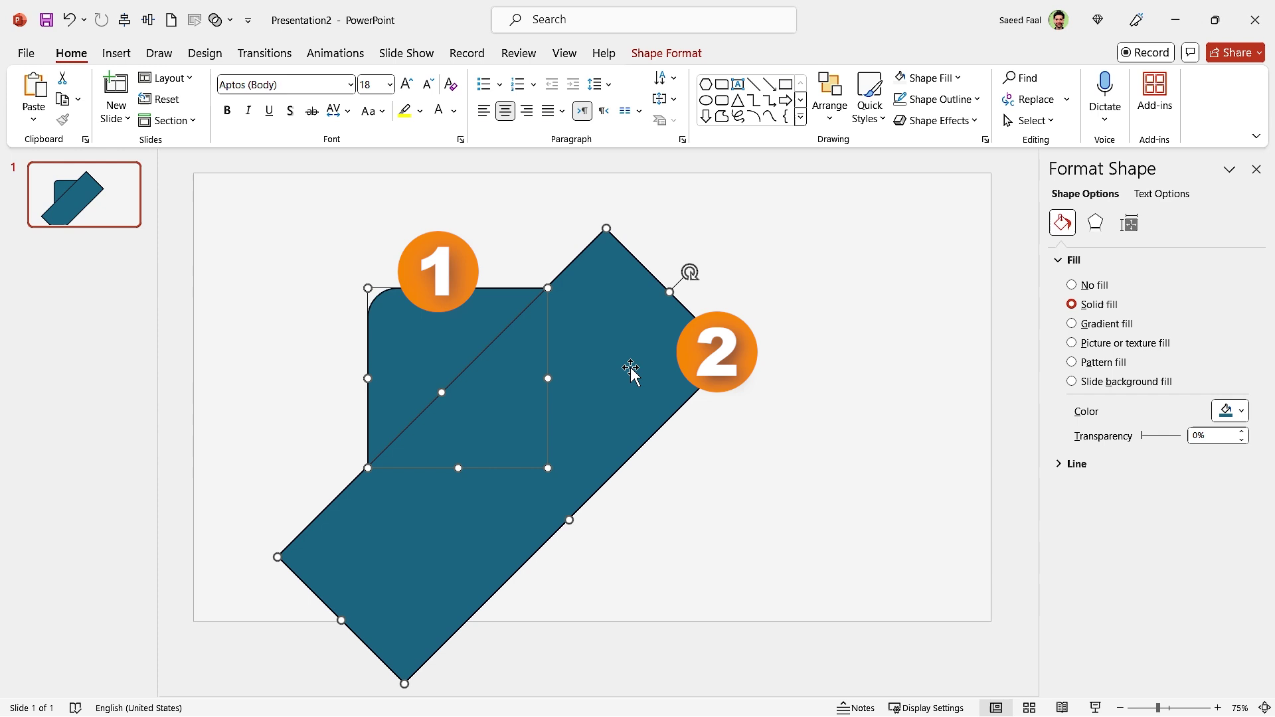
click(661, 54)
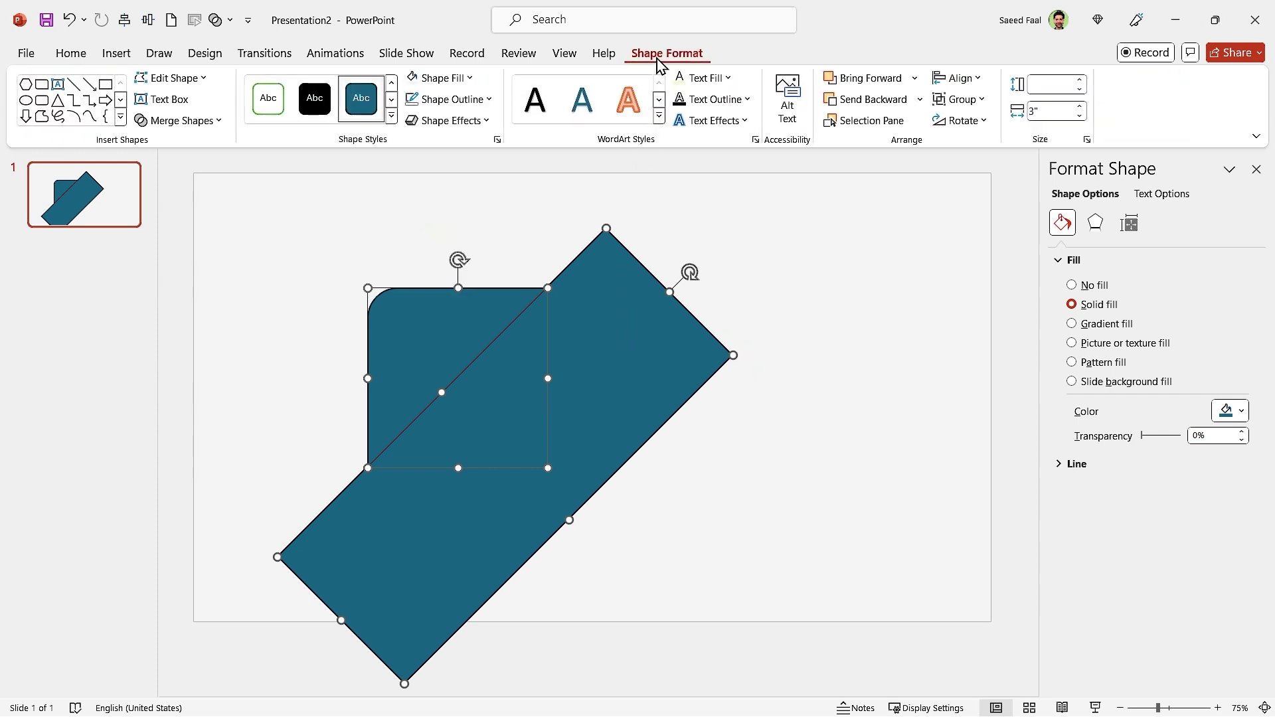
click(209, 123)
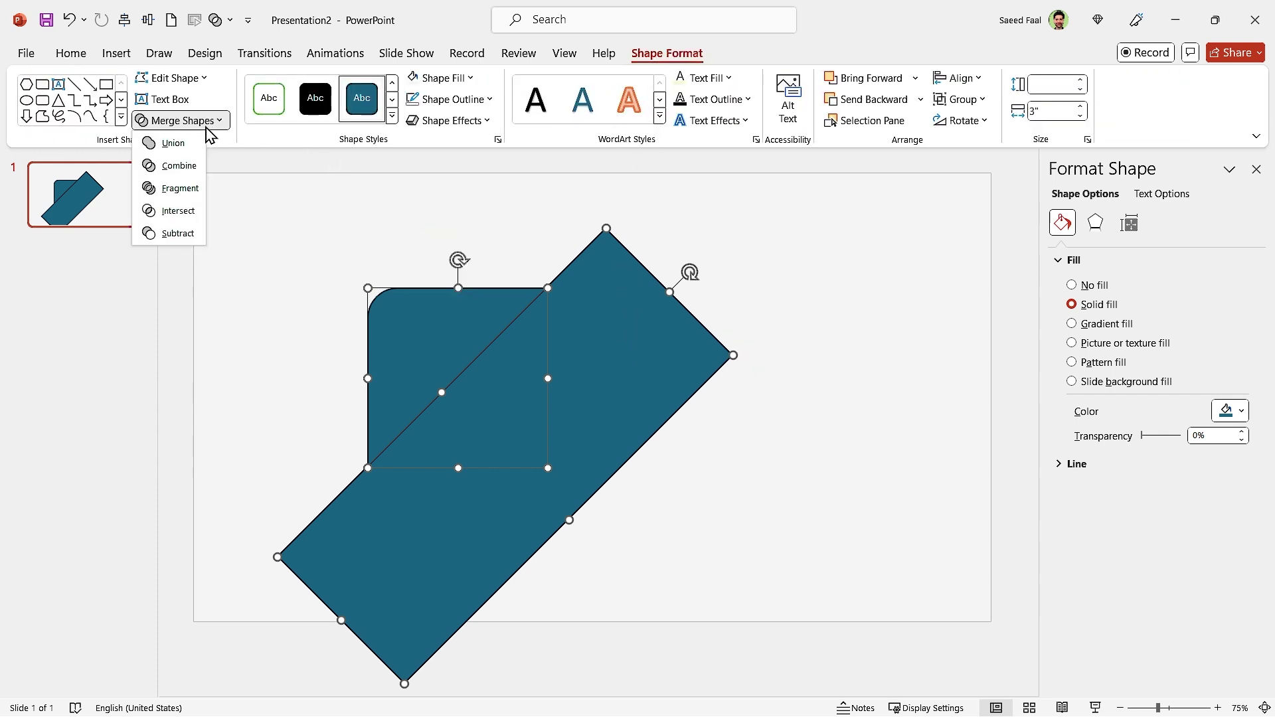
click(178, 233)
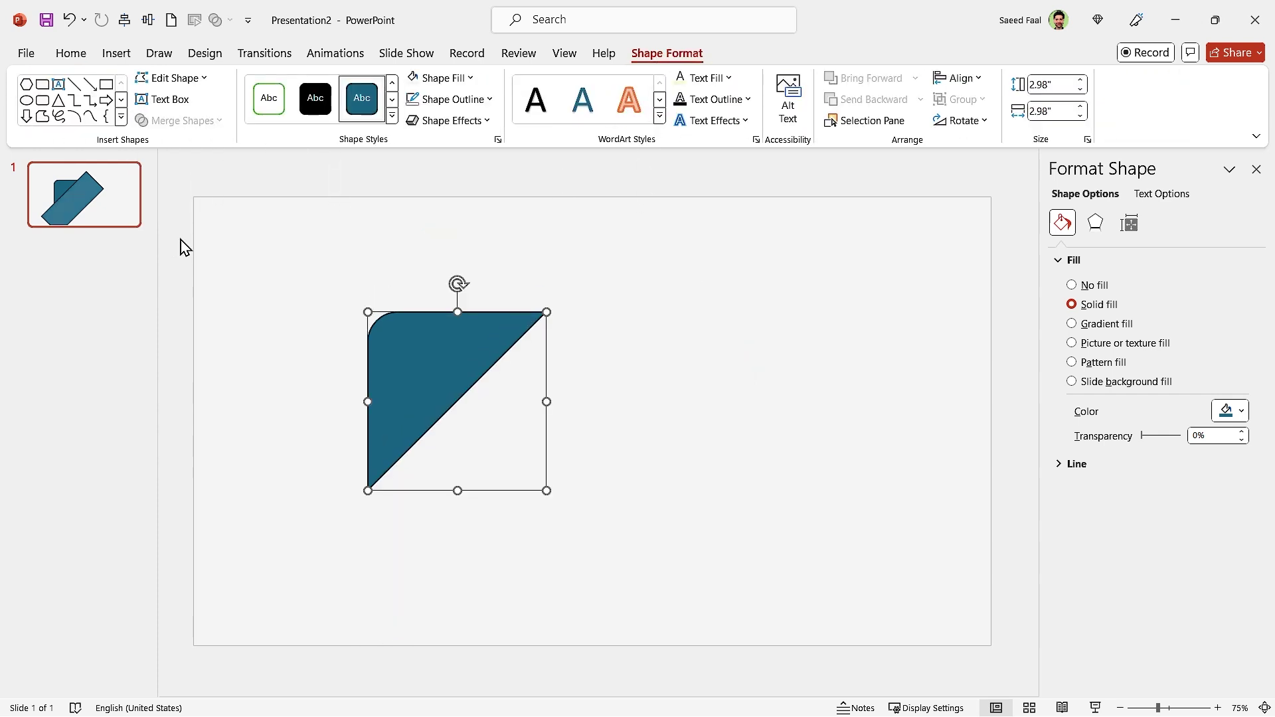
Step: Rotate the triangle 90° and fit a rotated copy against it as a chevron
click(276, 321)
click(455, 399)
drag(457, 285, 635, 376)
click(721, 391)
click(722, 287)
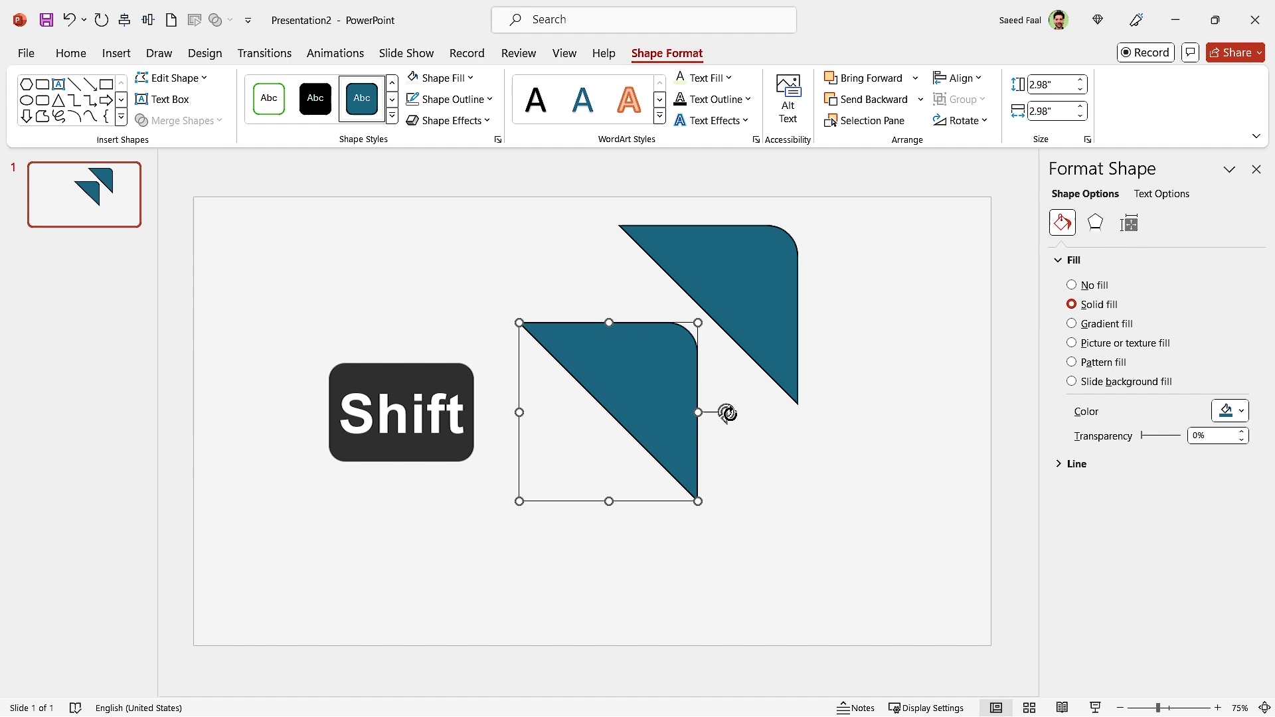
drag(728, 412, 656, 481)
drag(642, 396, 715, 472)
Step: Add another copy rotated to a horizontal base and align it beneath the chevron
click(618, 509)
click(839, 364)
drag(748, 553, 657, 577)
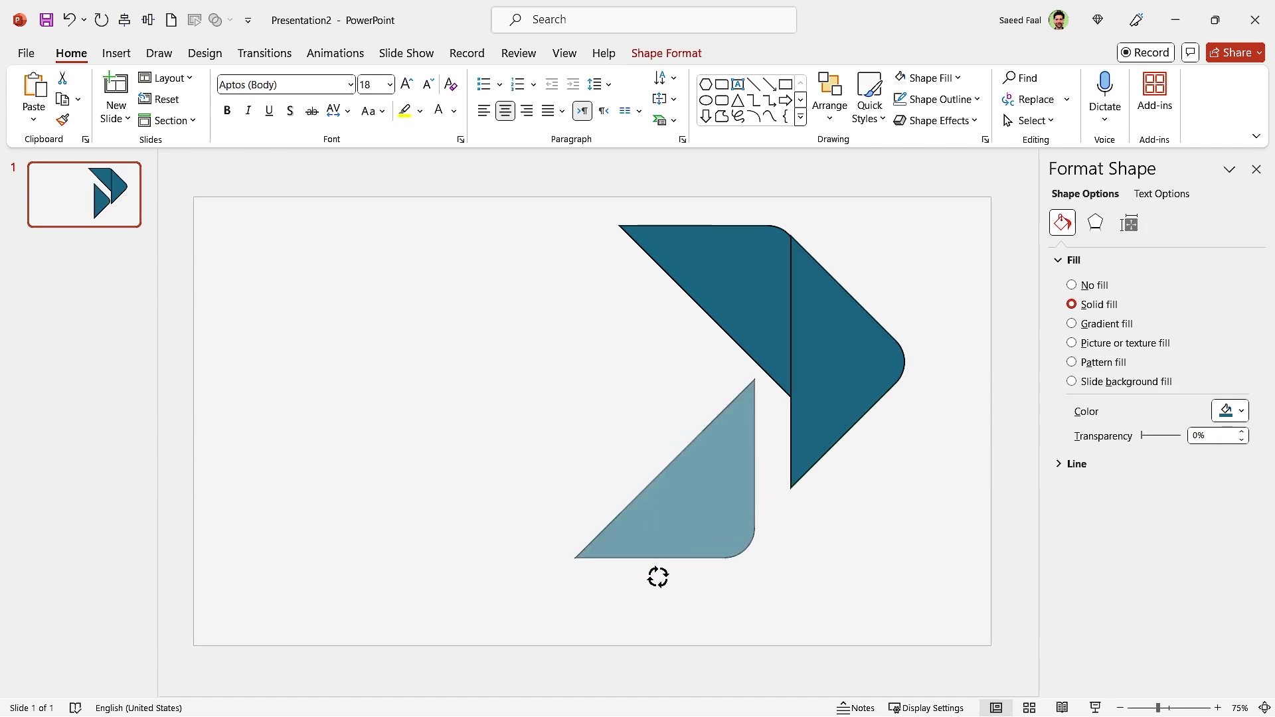
drag(678, 508, 839, 480)
scroll(826, 501, up, 10)
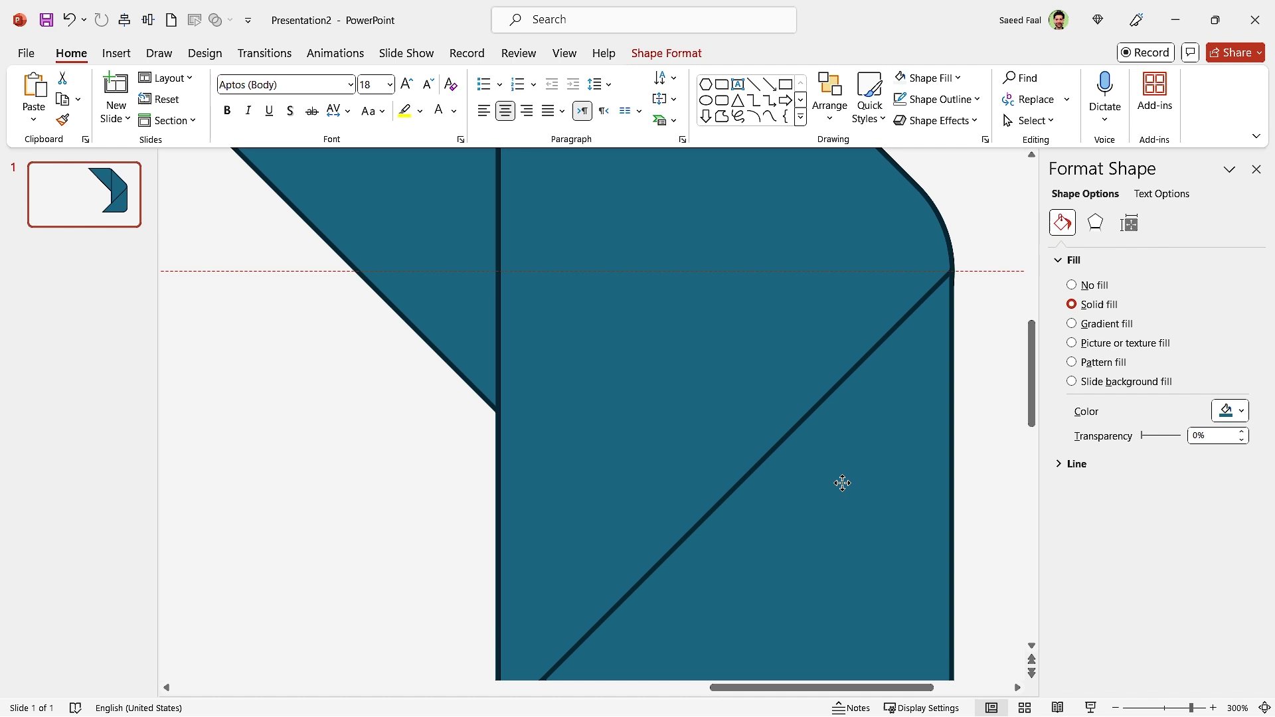
scroll(839, 480, down, 10)
click(233, 530)
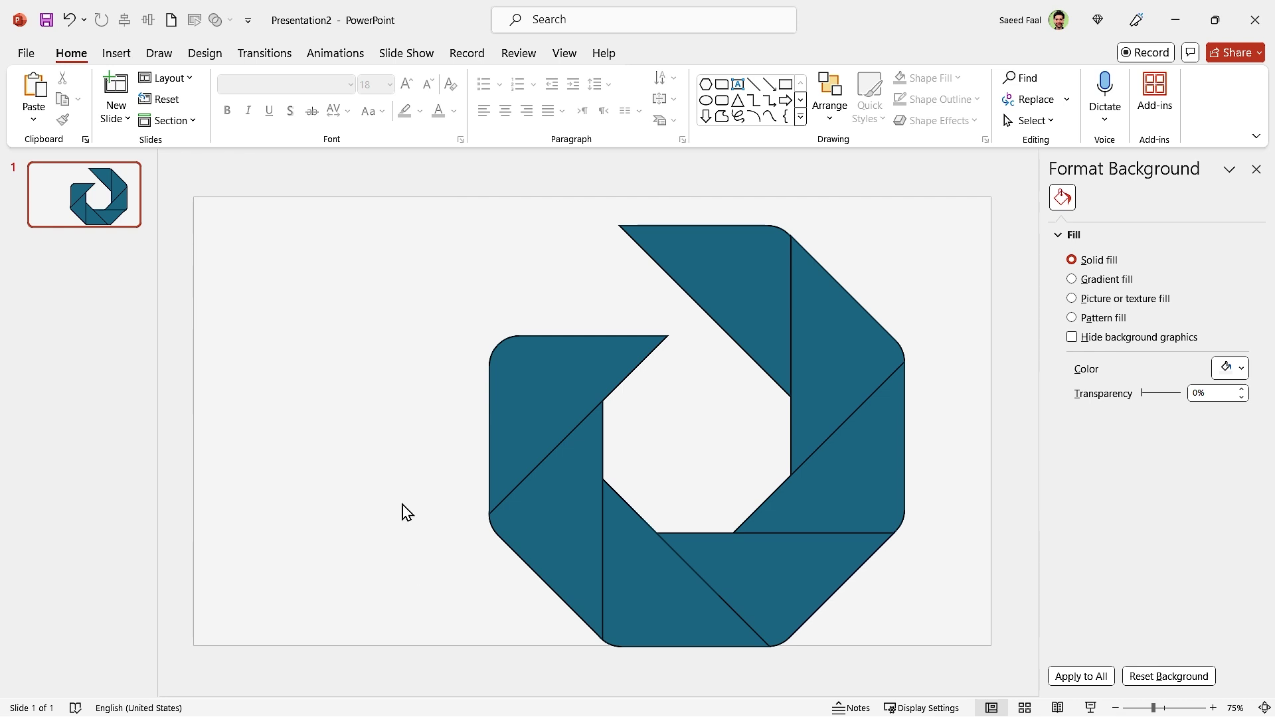
Step: Group all shutter pieces and centre the group with Align Middle and Align Center
drag(375, 178, 920, 700)
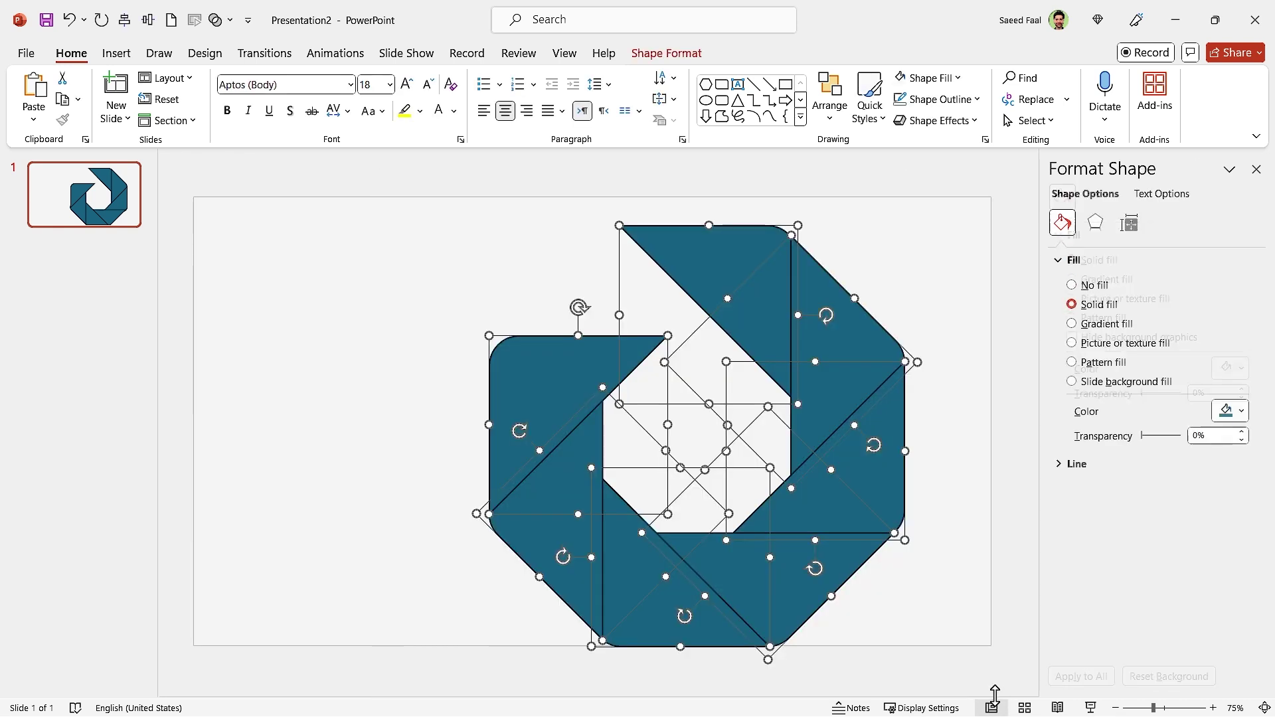
key(ctrl+g)
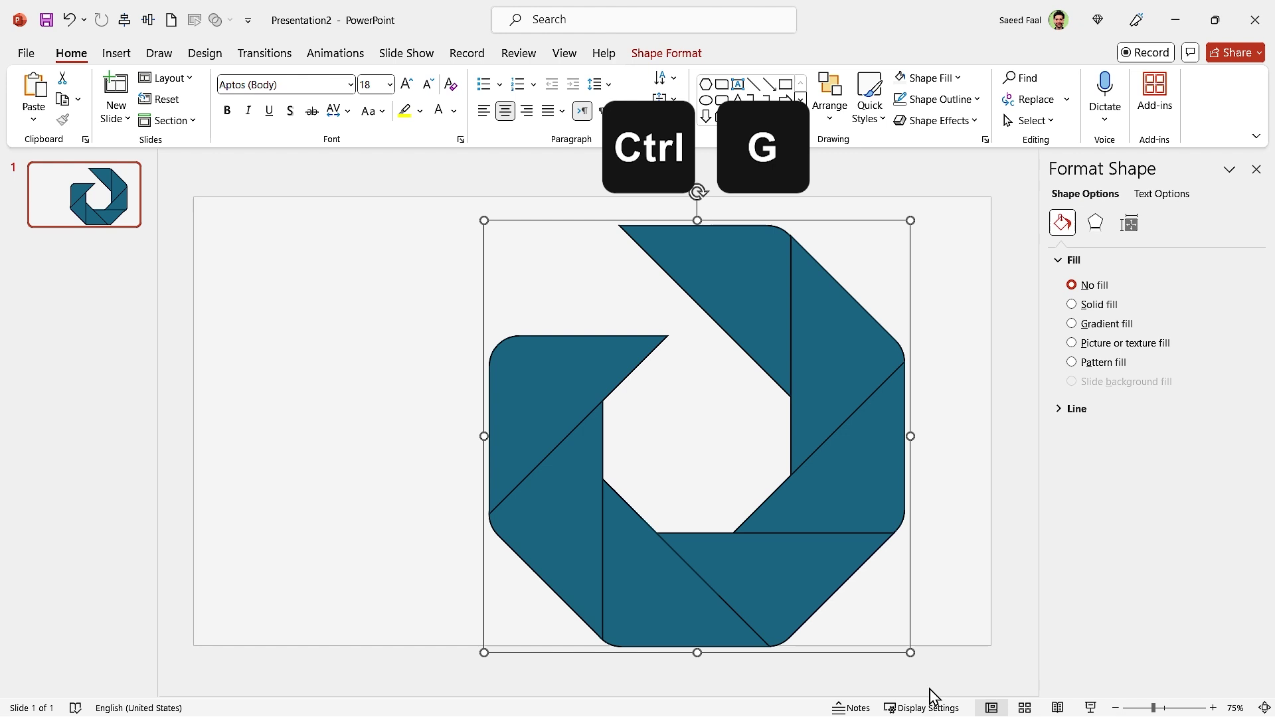
click(666, 53)
click(960, 77)
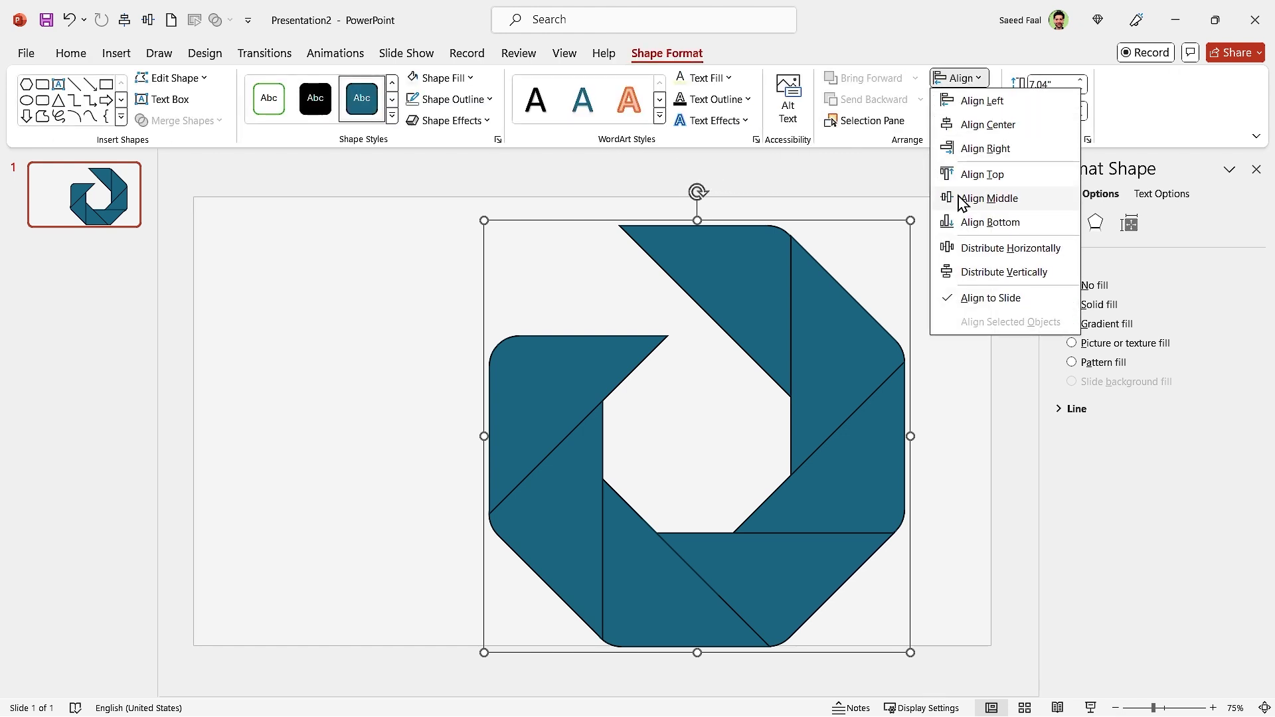
click(961, 198)
click(960, 78)
click(969, 125)
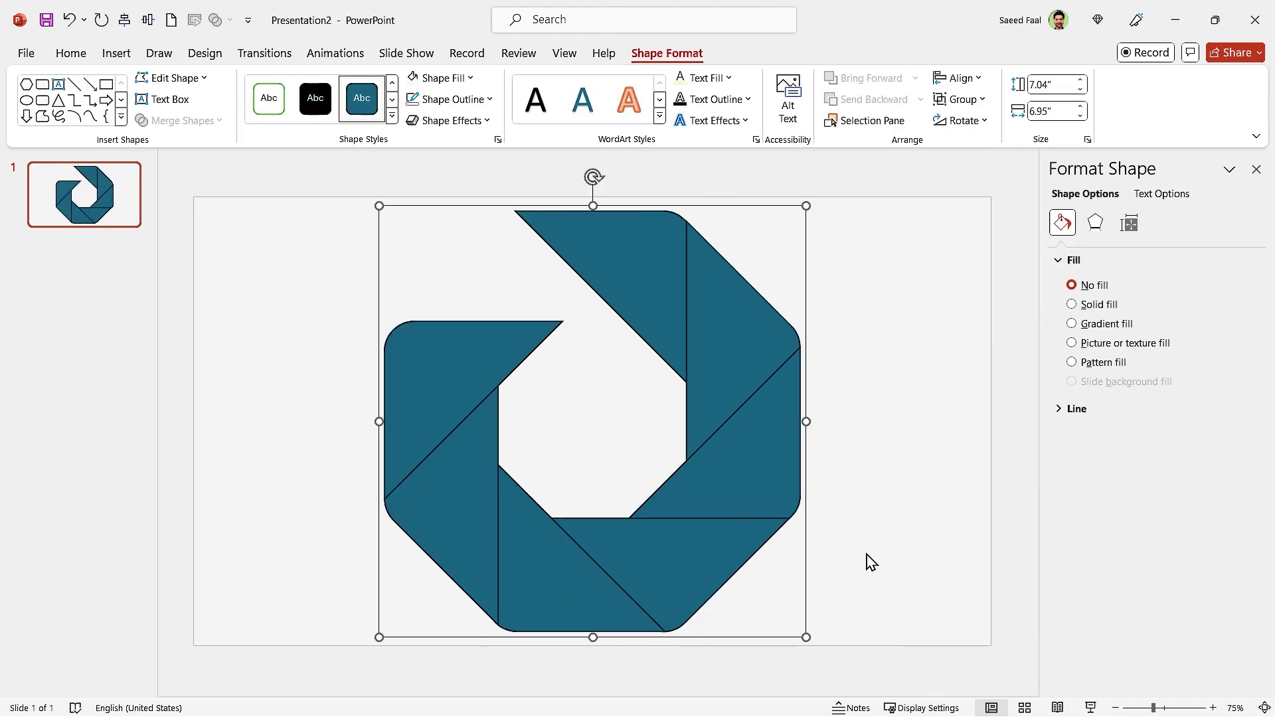
Step: Shrink the group slightly about its centre to about 6.57 by 6.49 inches
mouse_move(807, 638)
mouse_down()
mouse_move(785, 615)
mouse_move(792, 627)
mouse_up()
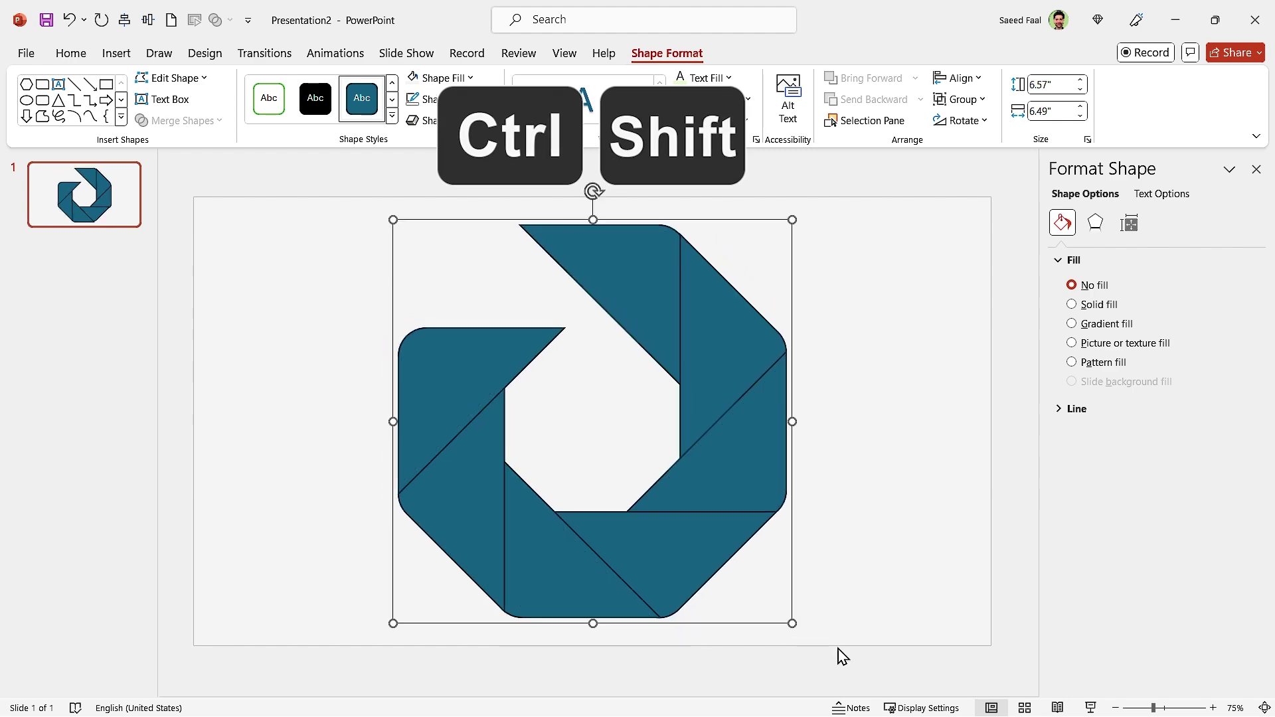
click(863, 674)
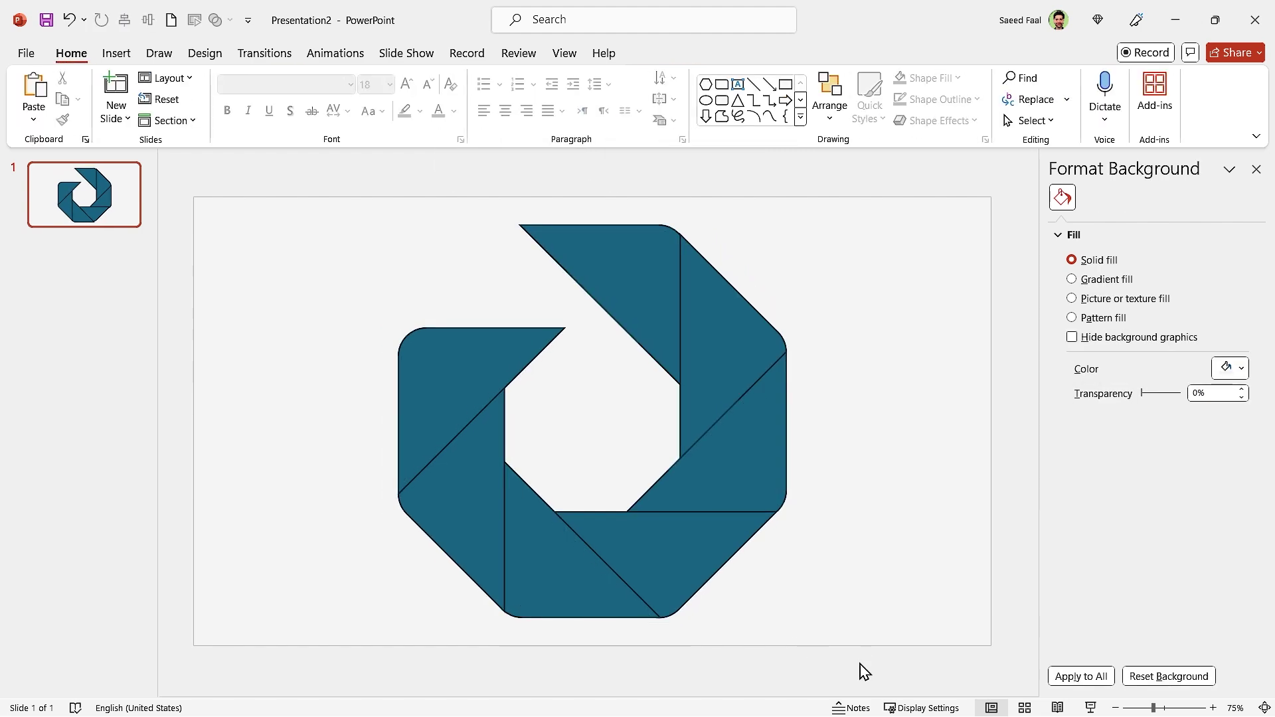
click(716, 536)
right_click(715, 540)
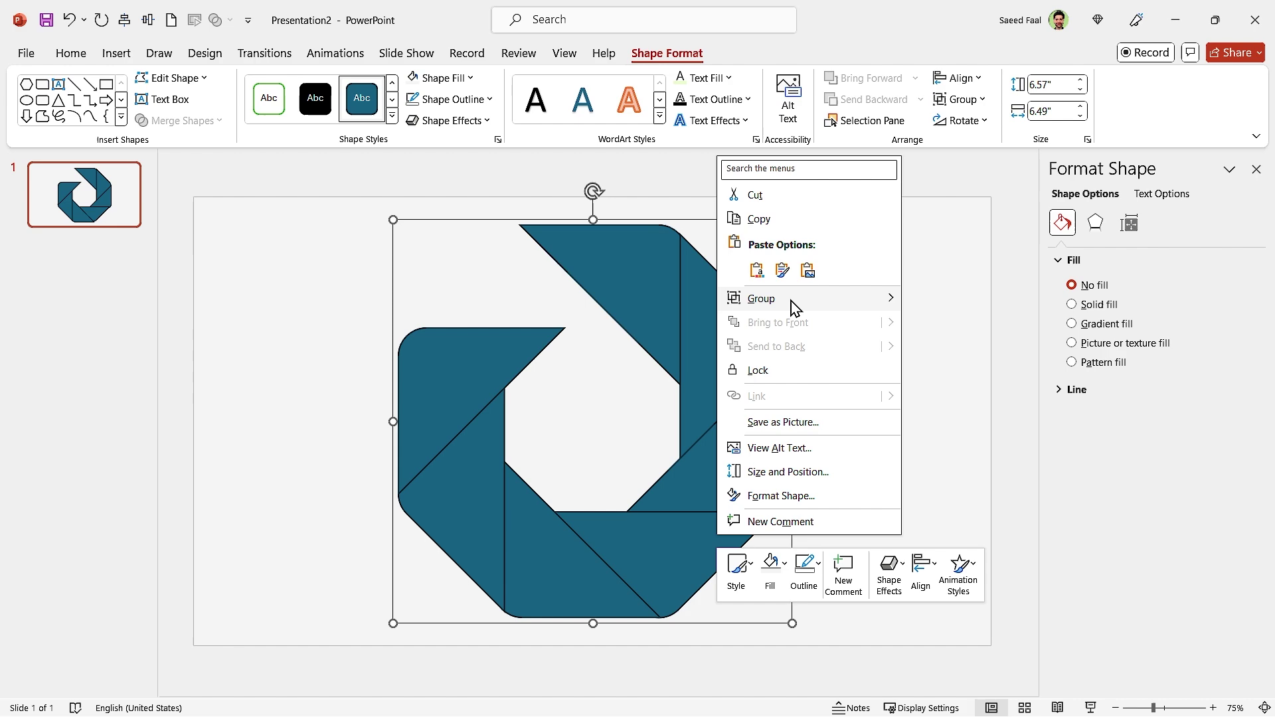
Step: Give the background a gradient fill with a dark blue left stop and black right stop
mouse_move(790, 302)
click(937, 517)
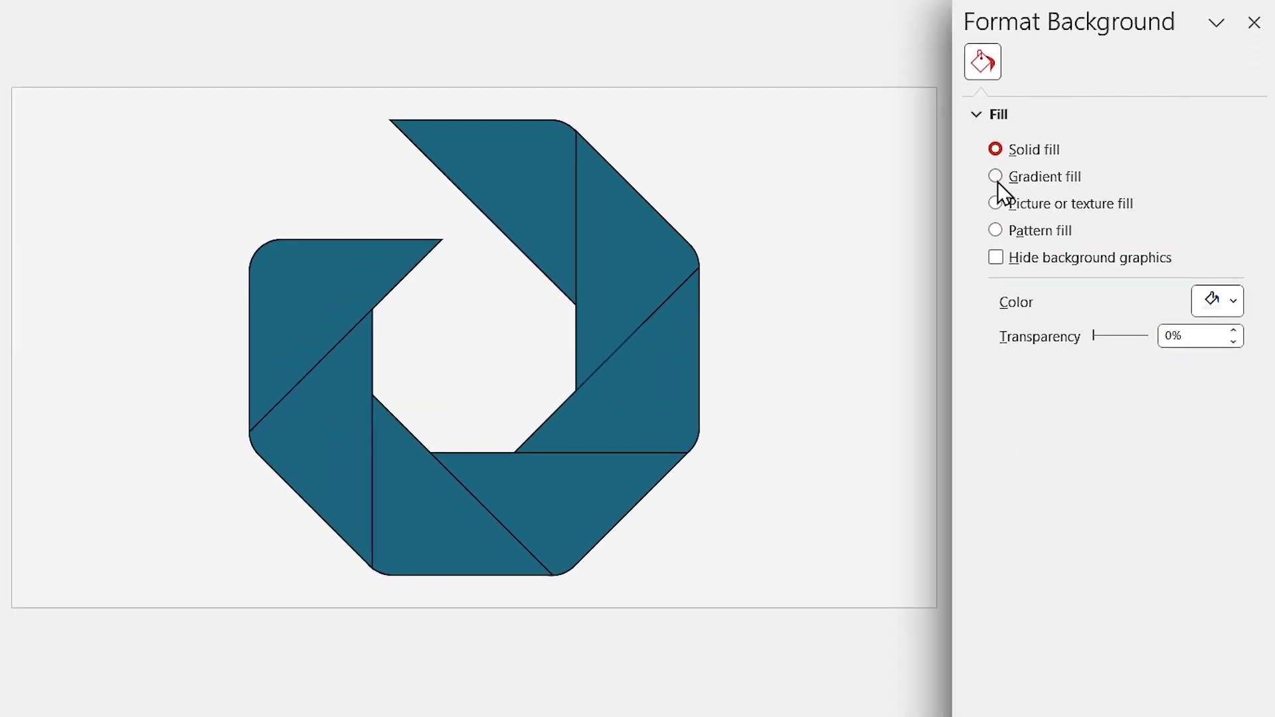
click(1066, 270)
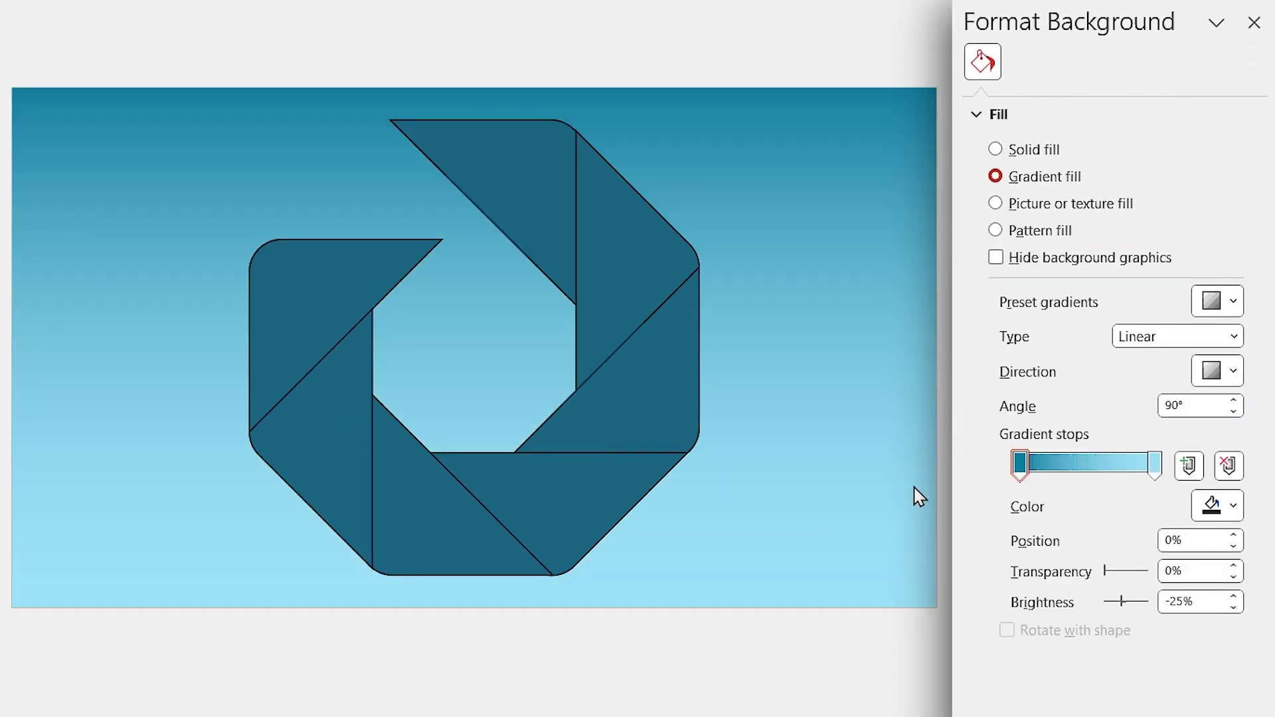
click(1154, 465)
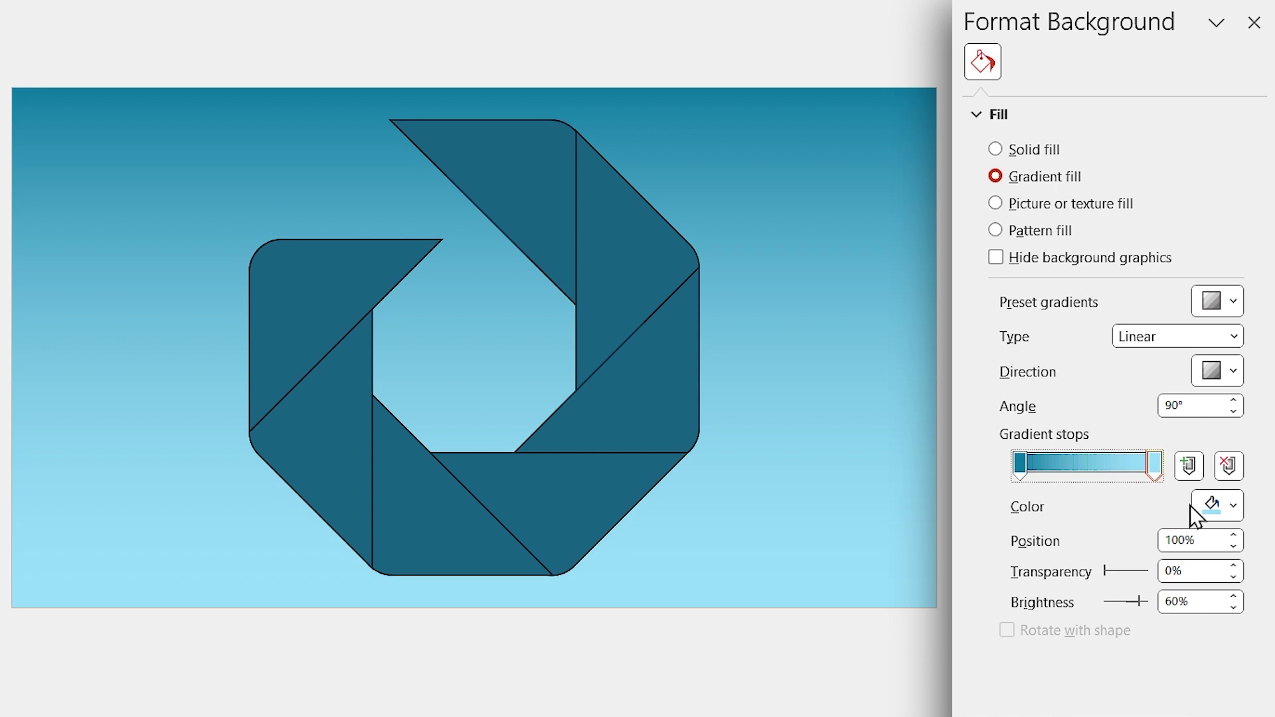
click(1211, 506)
click(1118, 198)
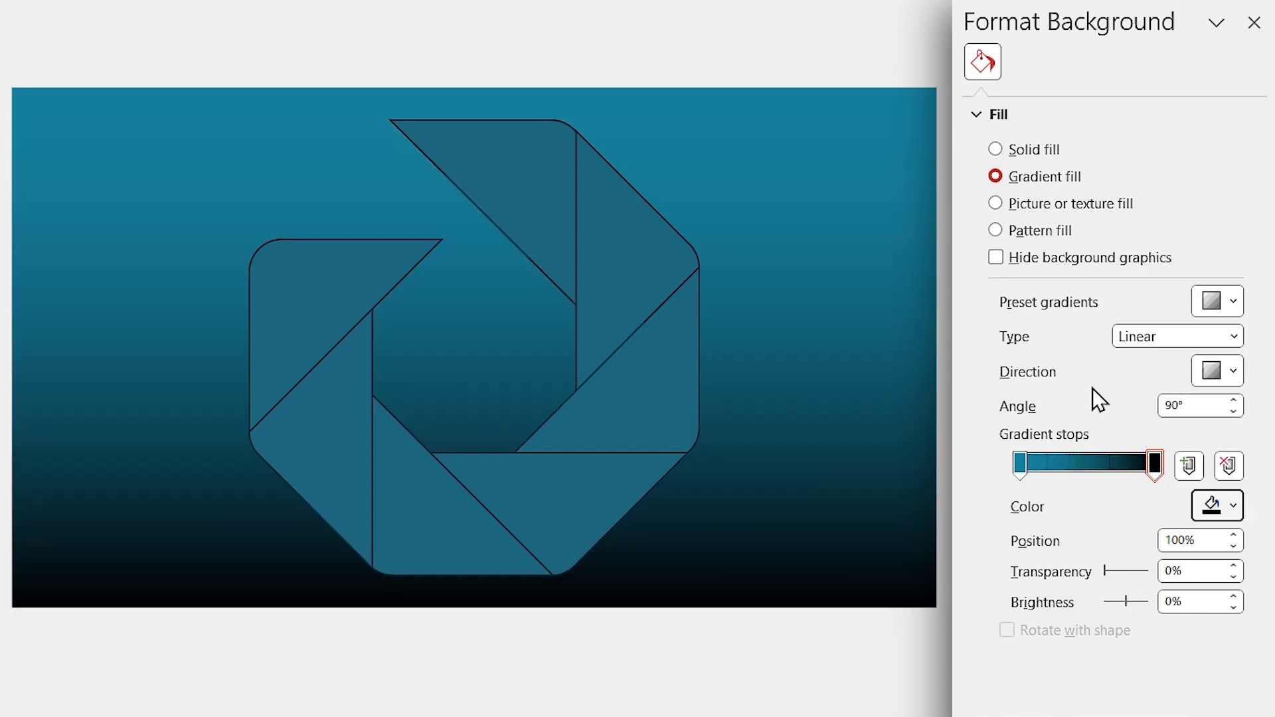
click(1021, 465)
click(1228, 506)
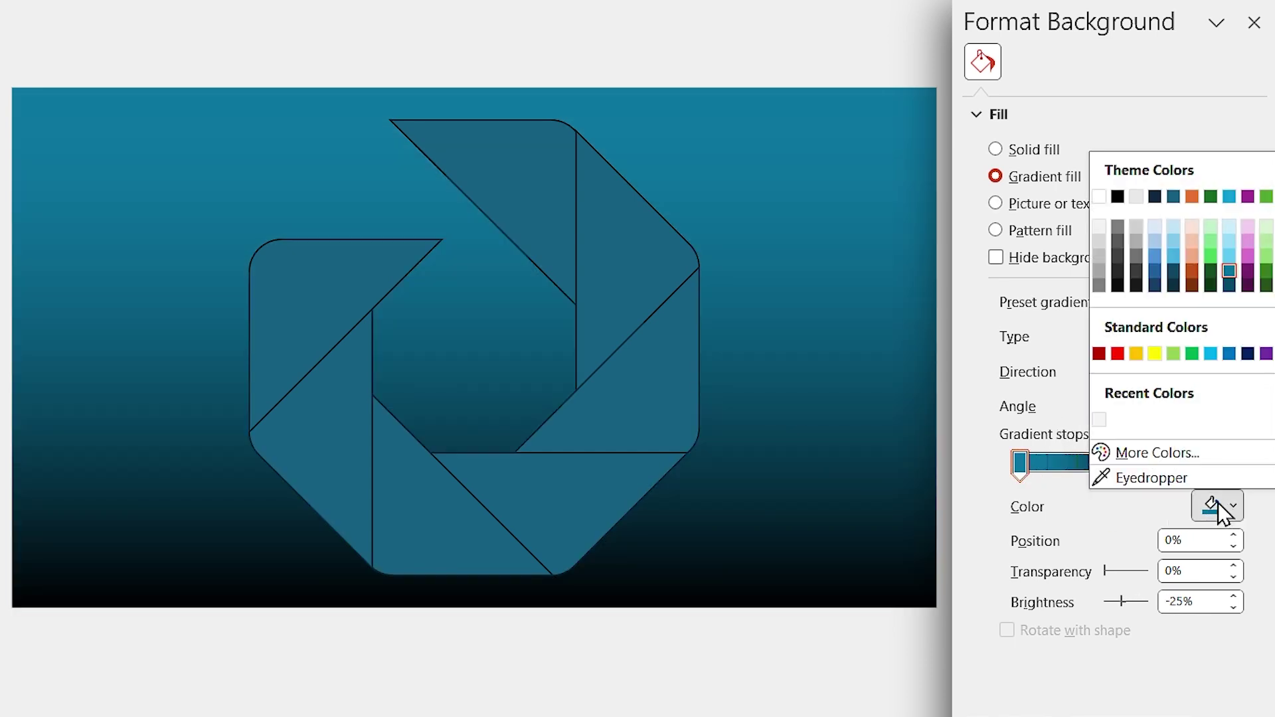
click(1154, 286)
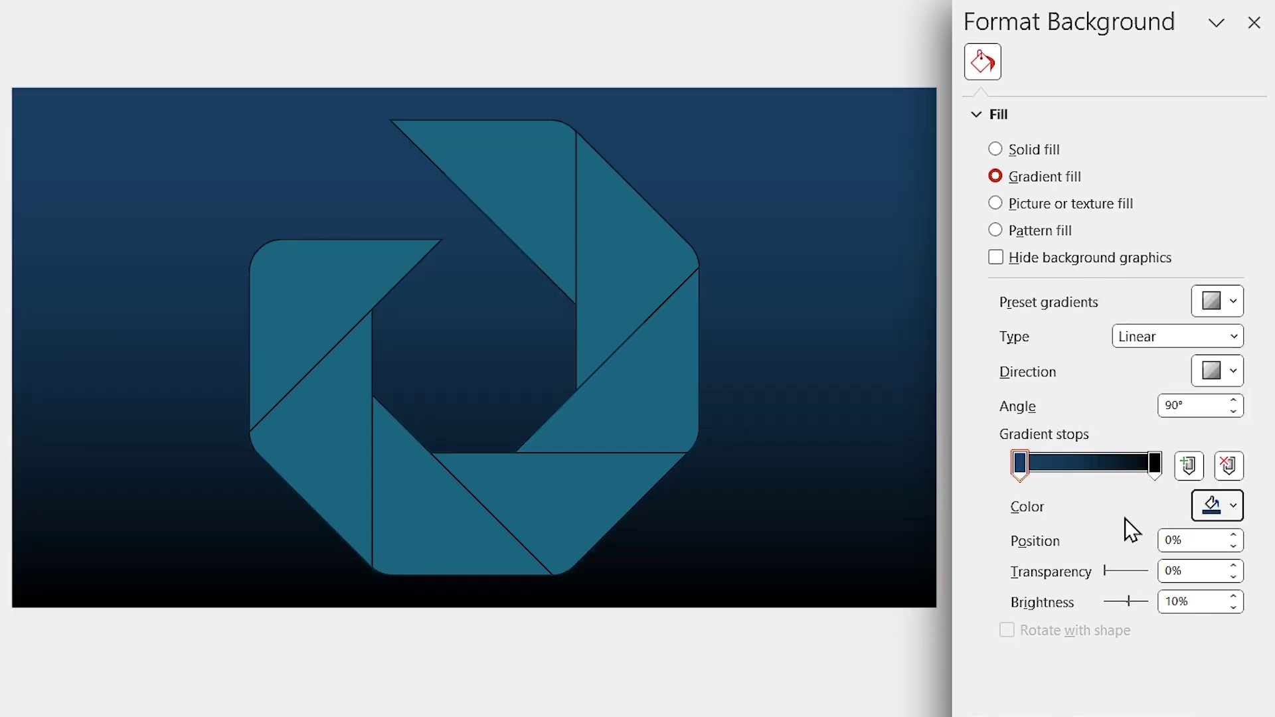
Step: Make the gradient radial from the centre with the black stop at 88%
click(1177, 344)
click(1152, 388)
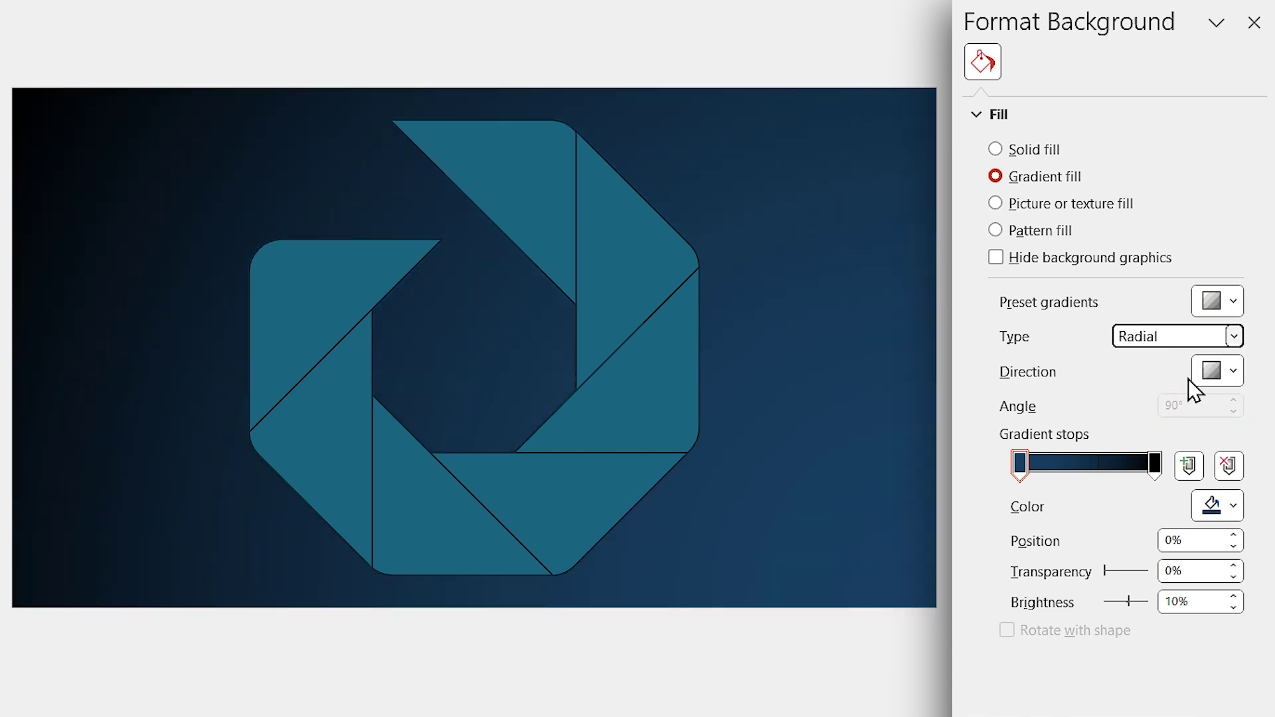
click(1213, 372)
click(1124, 428)
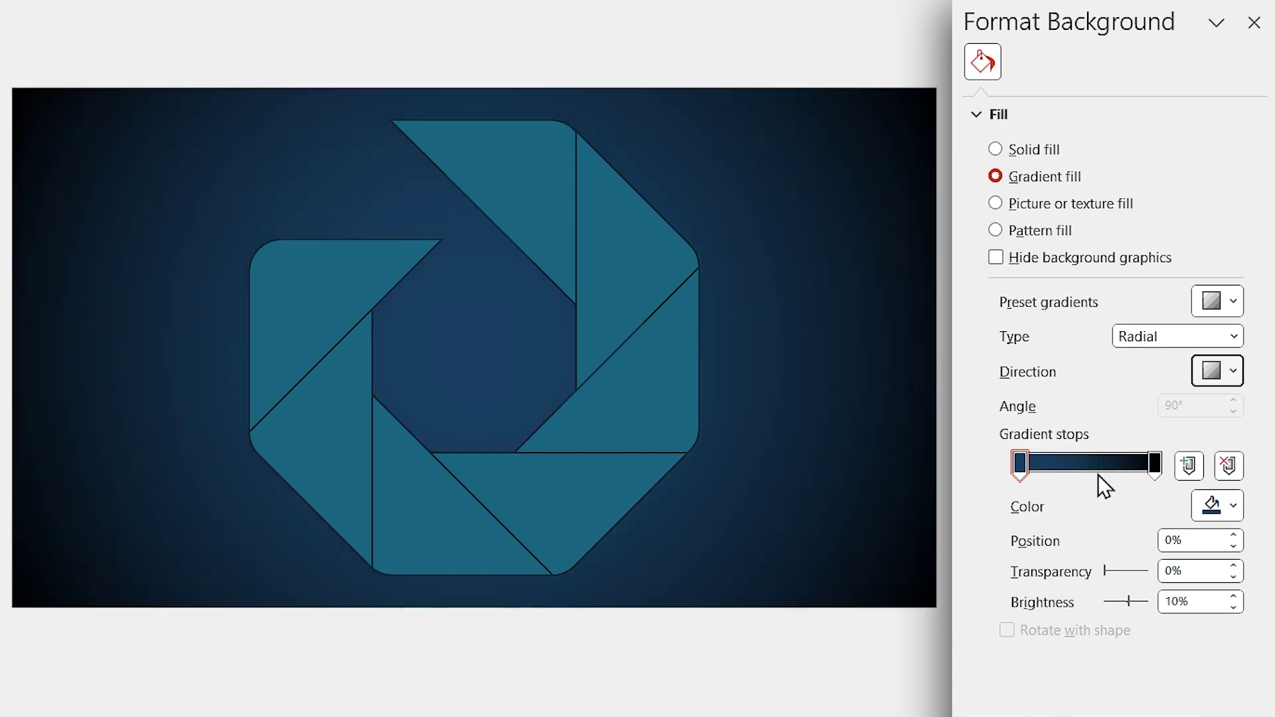
drag(1153, 466, 1136, 467)
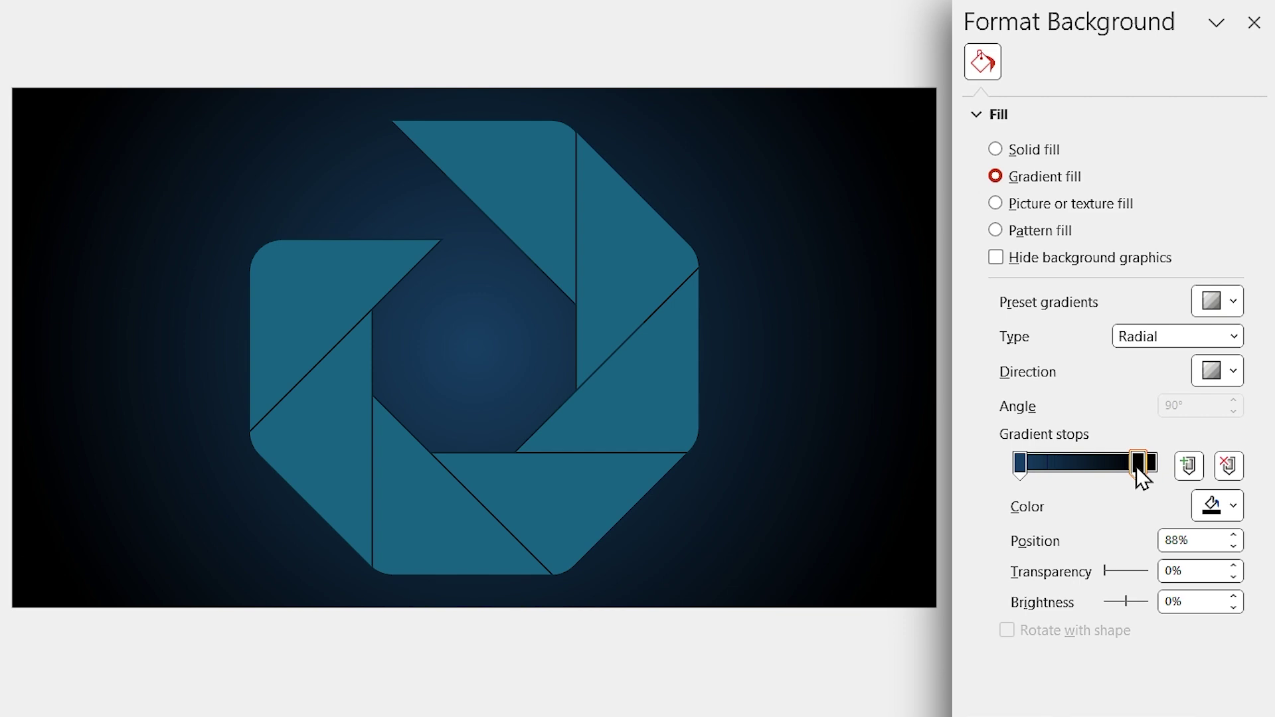
click(1019, 464)
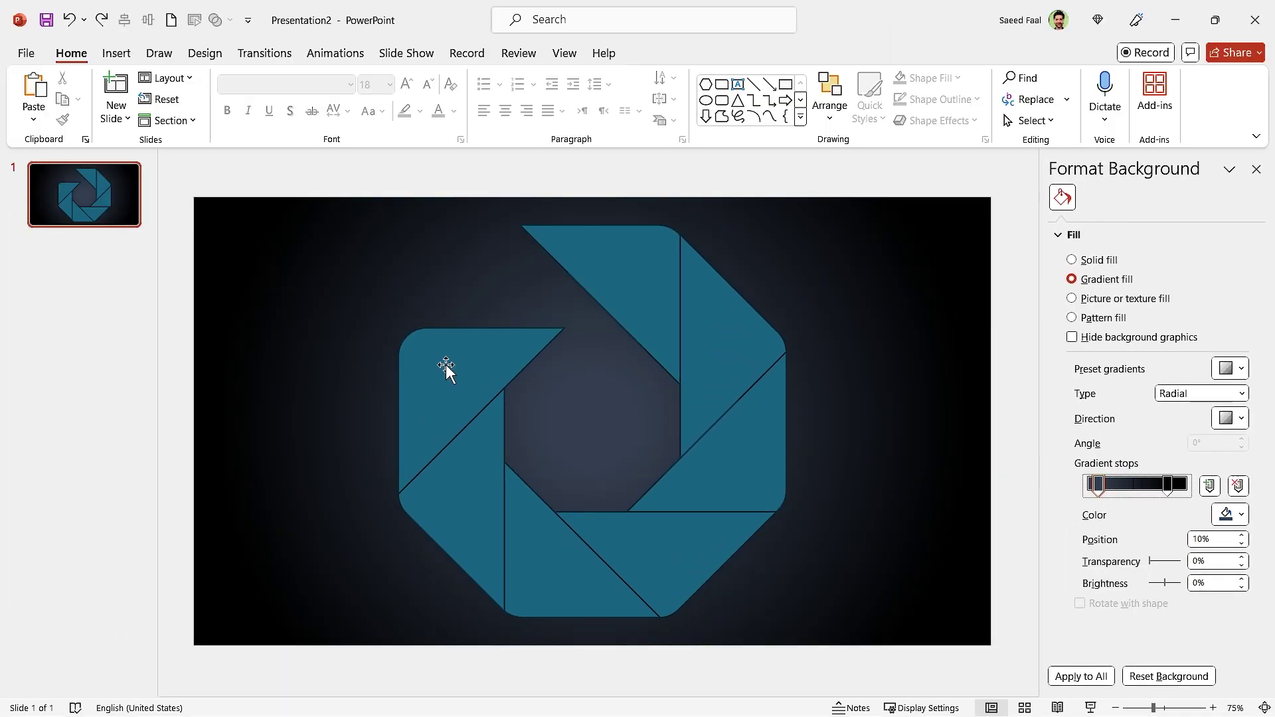
Step: Fill the top-left shutter piece with light green
click(351, 316)
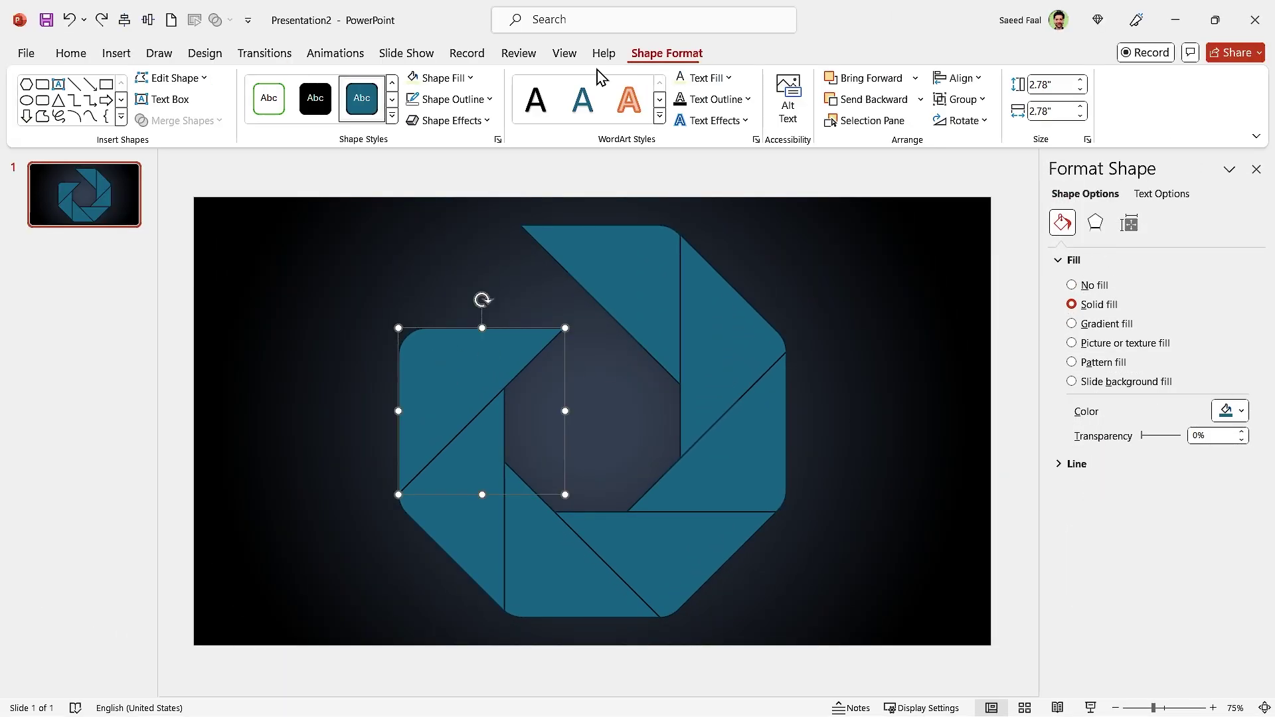
click(470, 79)
click(416, 281)
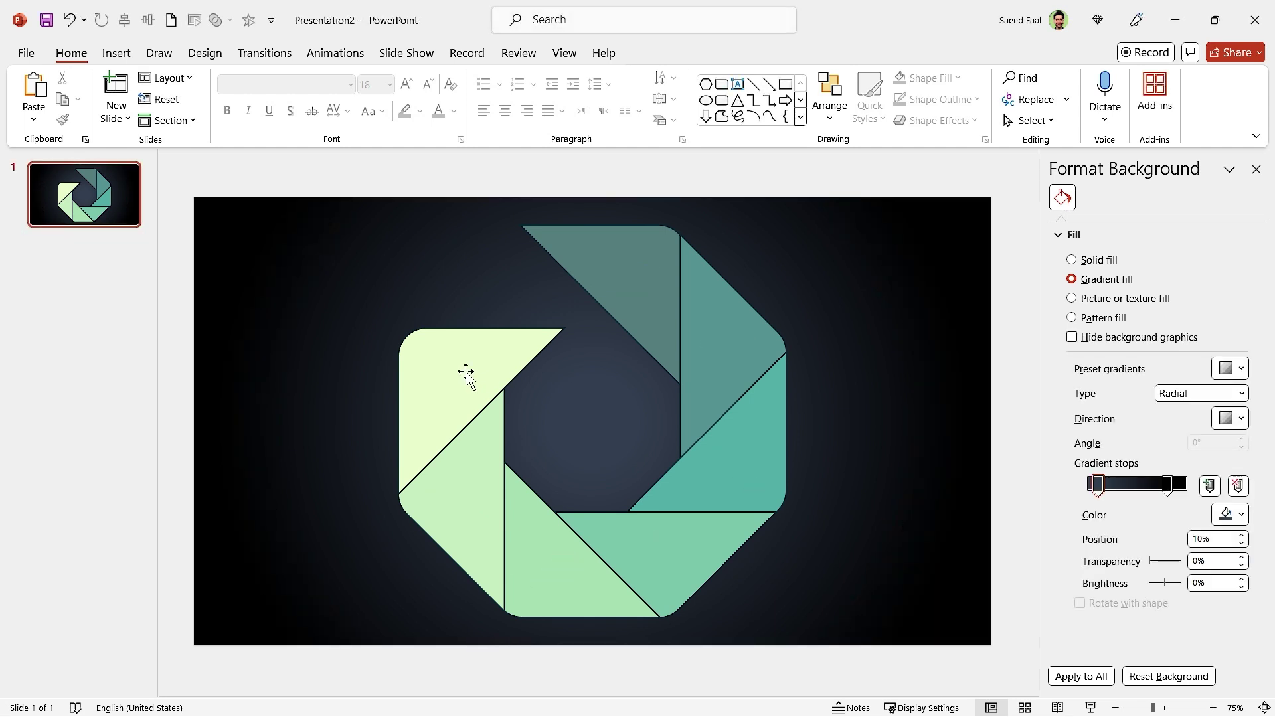
Step: Give the pale top-left piece an outer shadow with blur 50, distance 30, transparency 50%
click(467, 377)
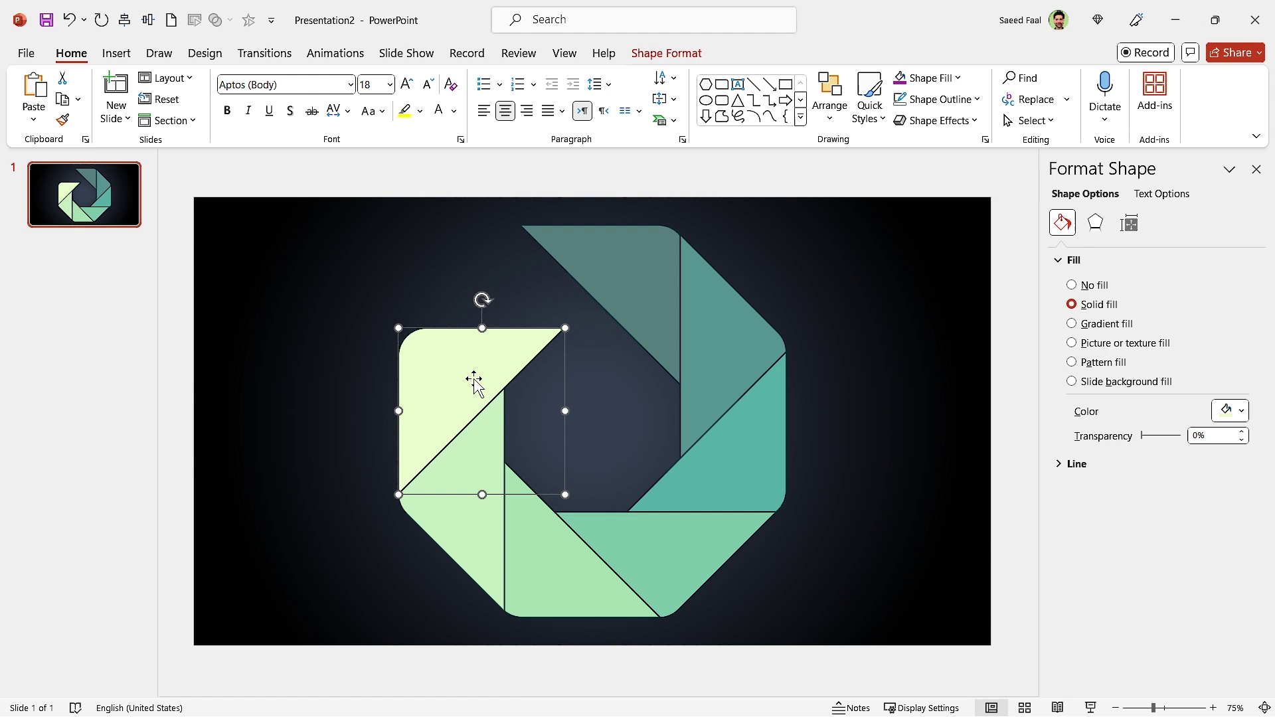
click(1094, 226)
click(1212, 284)
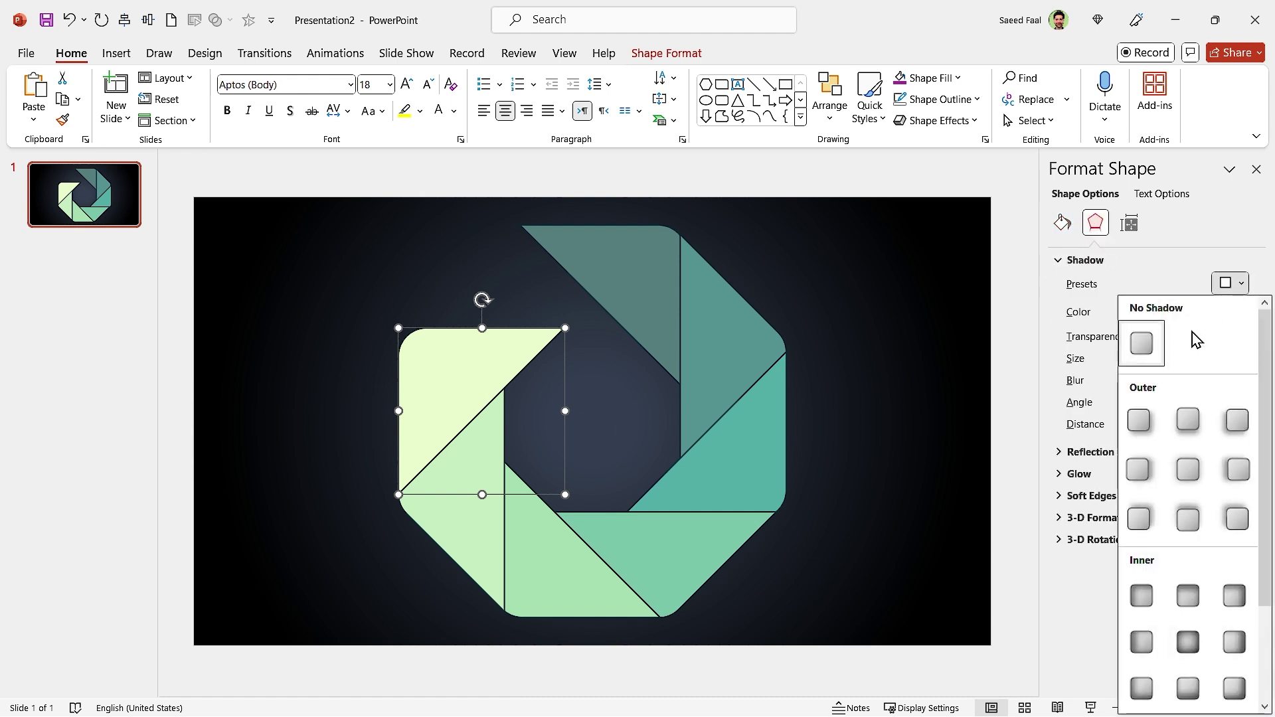
click(1137, 425)
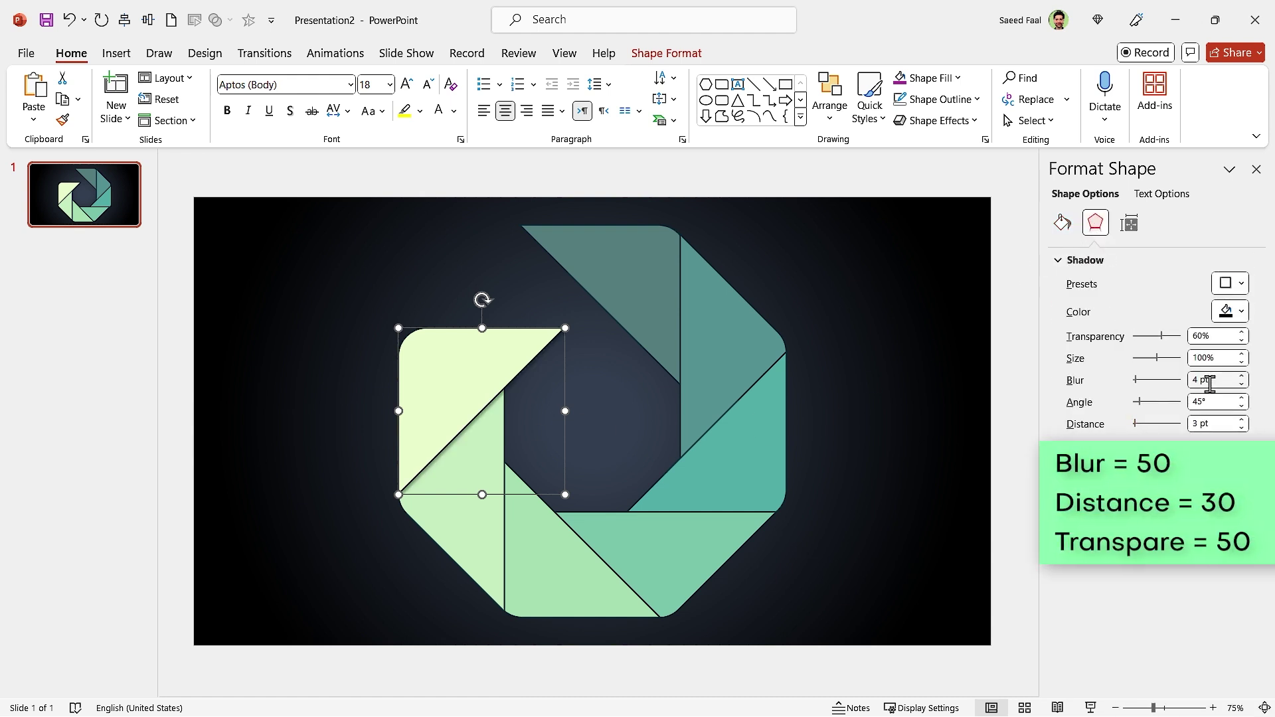
drag(1205, 380, 1150, 385)
text(50)
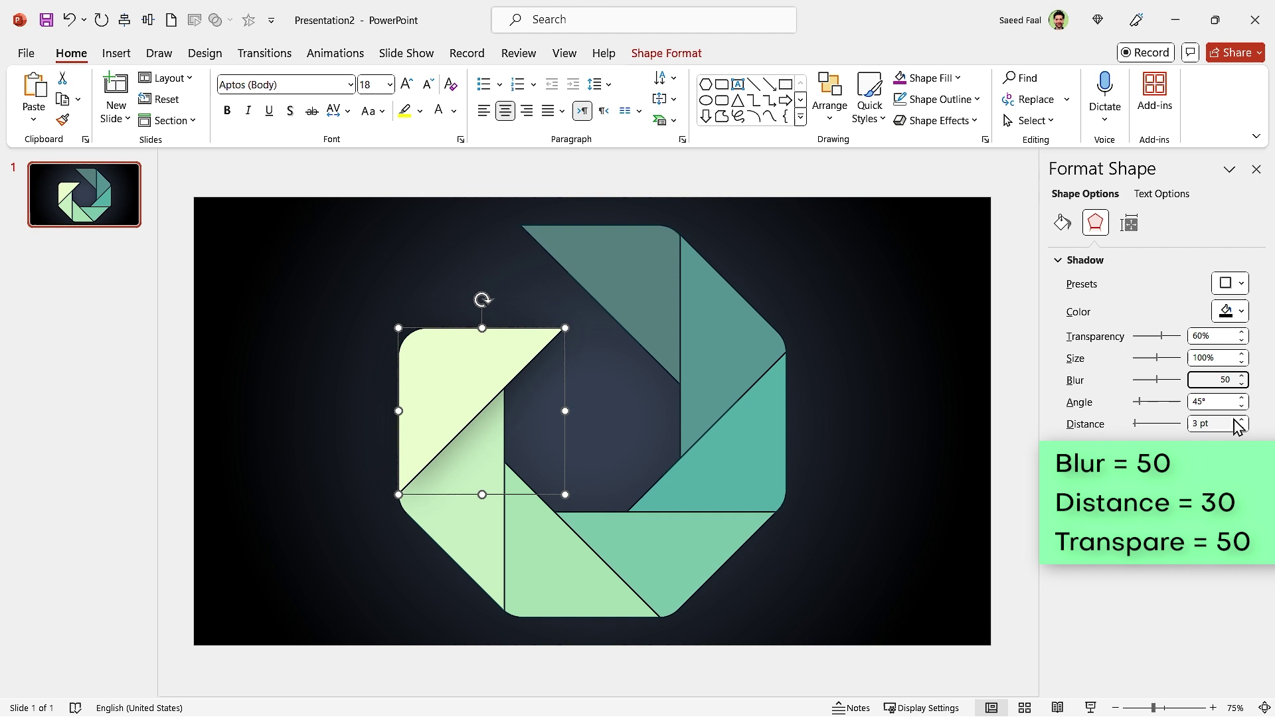
drag(1231, 424, 1128, 425)
text(30)
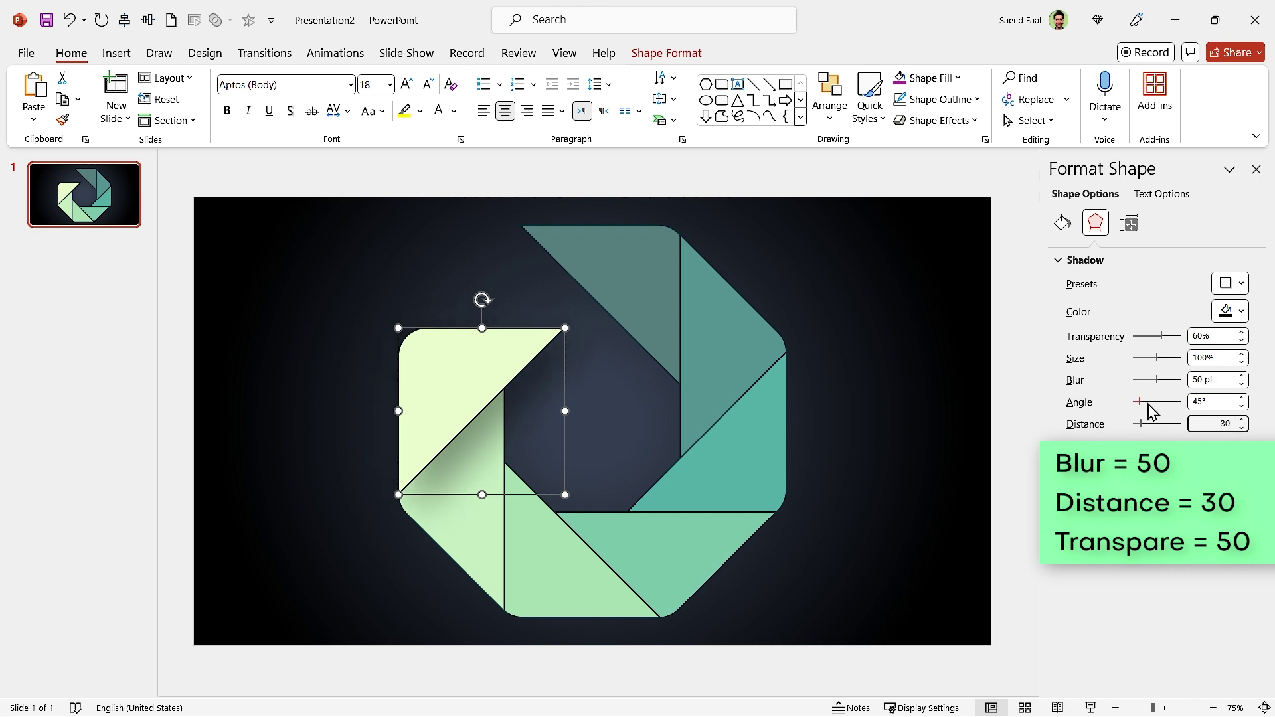
drag(1228, 336, 1170, 338)
text(50)
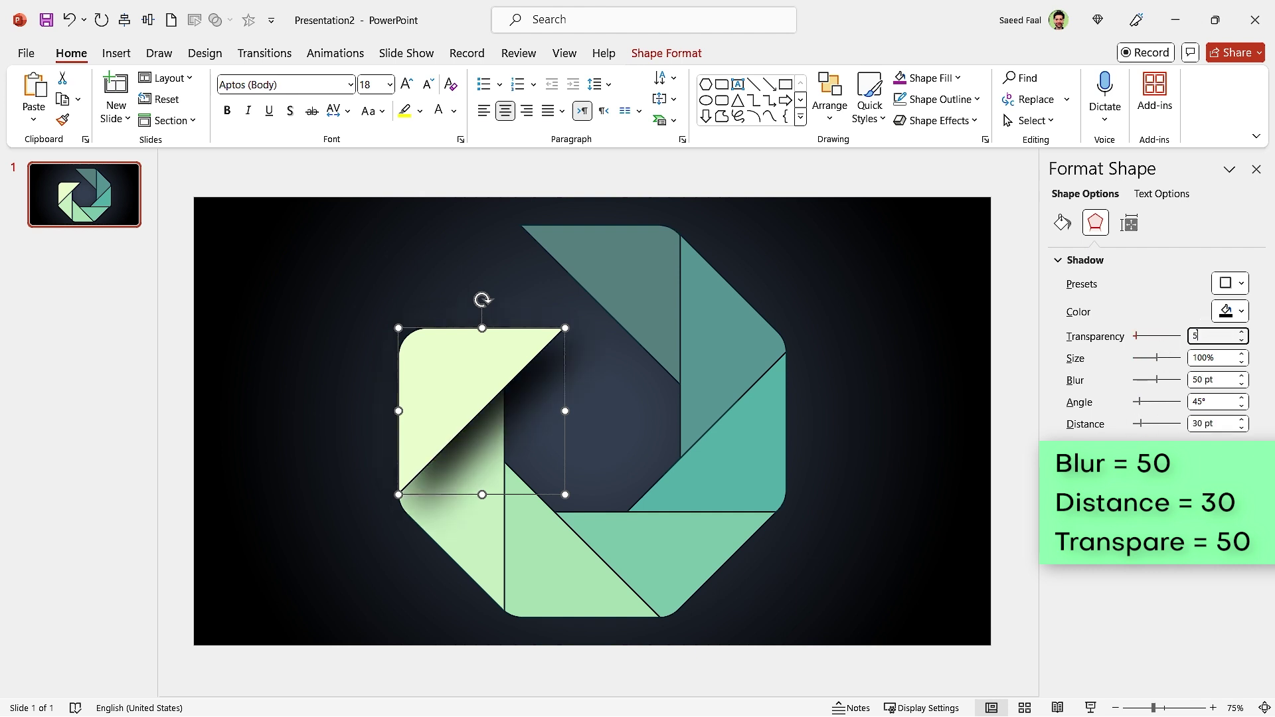
Step: Apply the same outer shadow and distance to the lower-left triangle
click(476, 599)
click(475, 524)
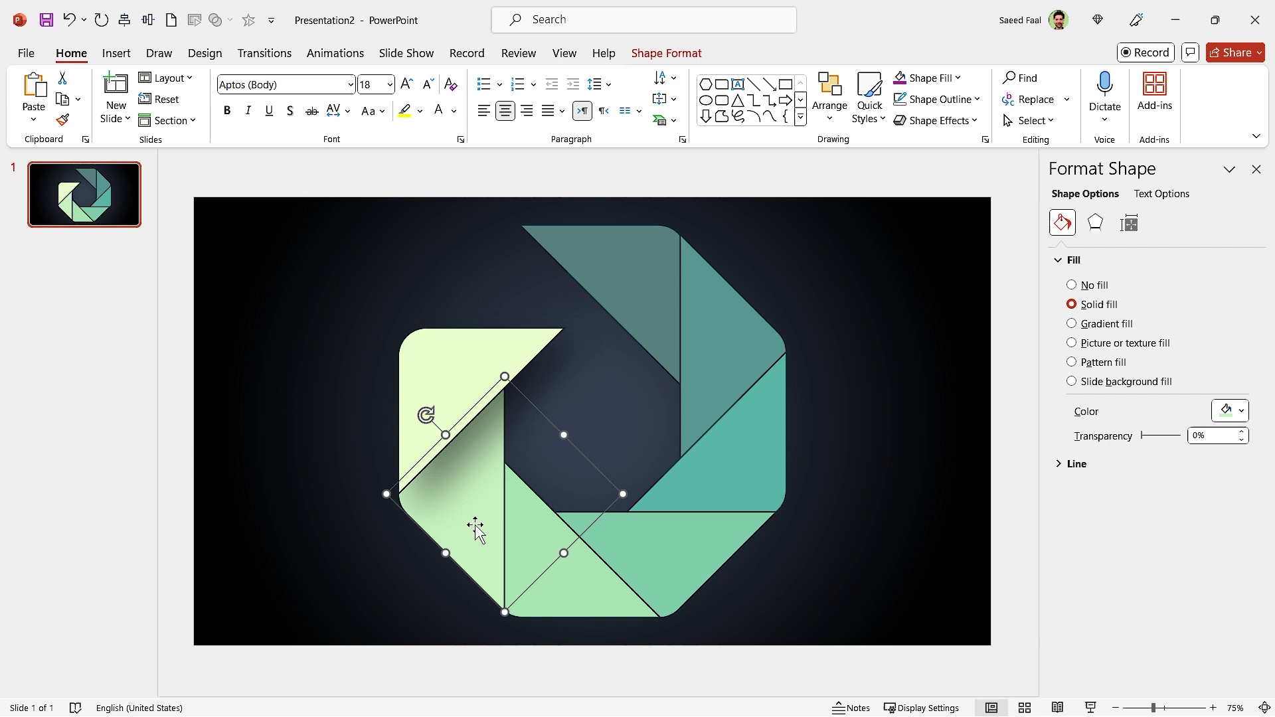
click(1102, 226)
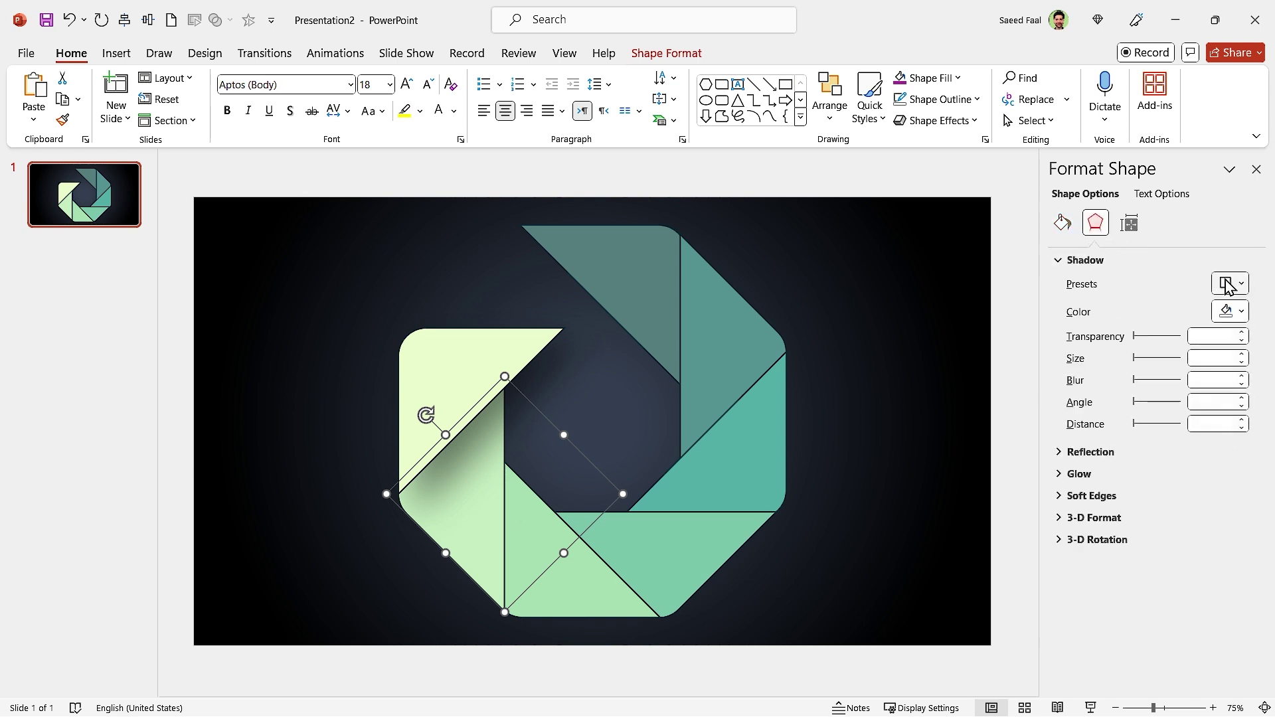
click(1229, 283)
click(1136, 484)
click(1229, 423)
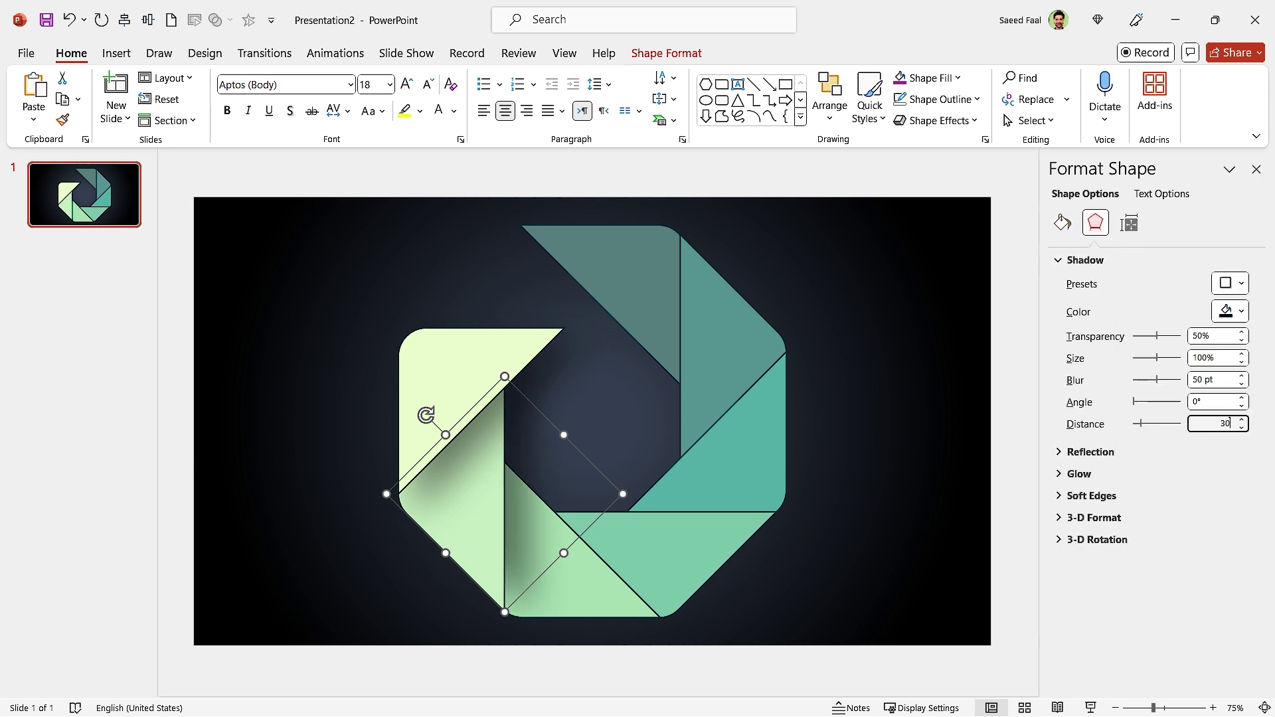
click(1014, 480)
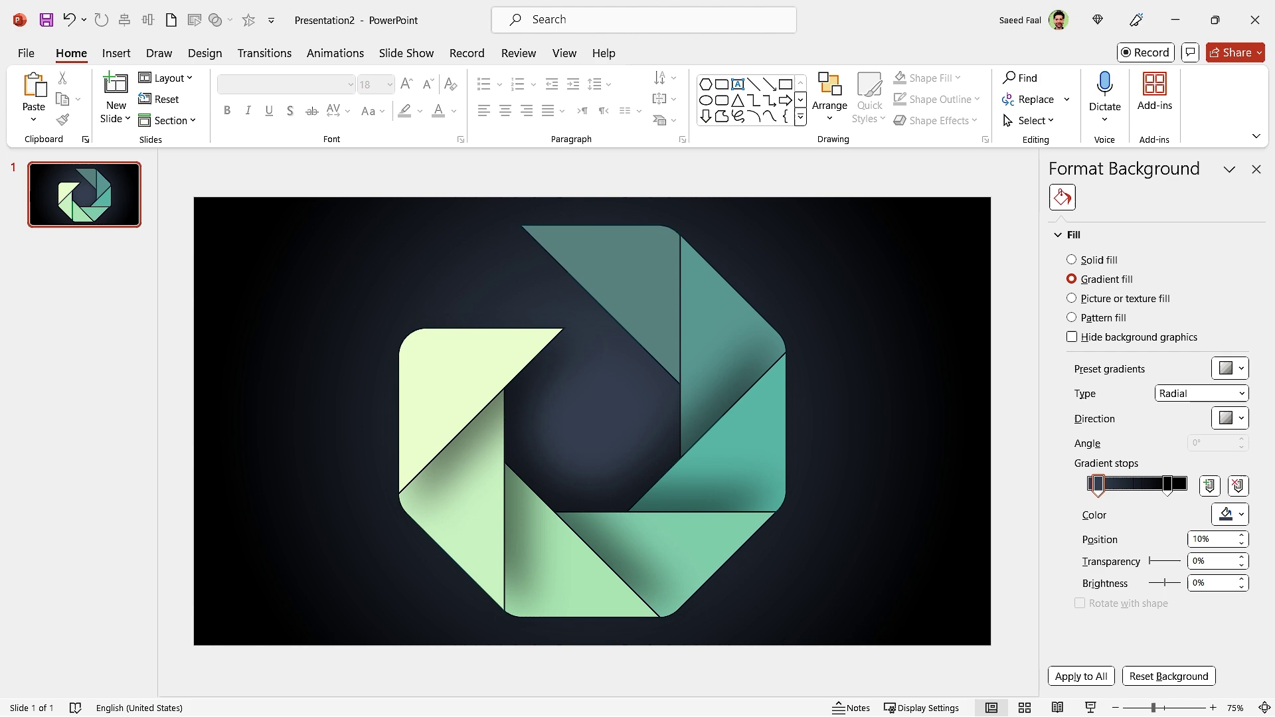
Step: Select all shutter pieces and set Shape Outline to No Outline
click(1255, 170)
drag(450, 159, 1000, 671)
click(665, 53)
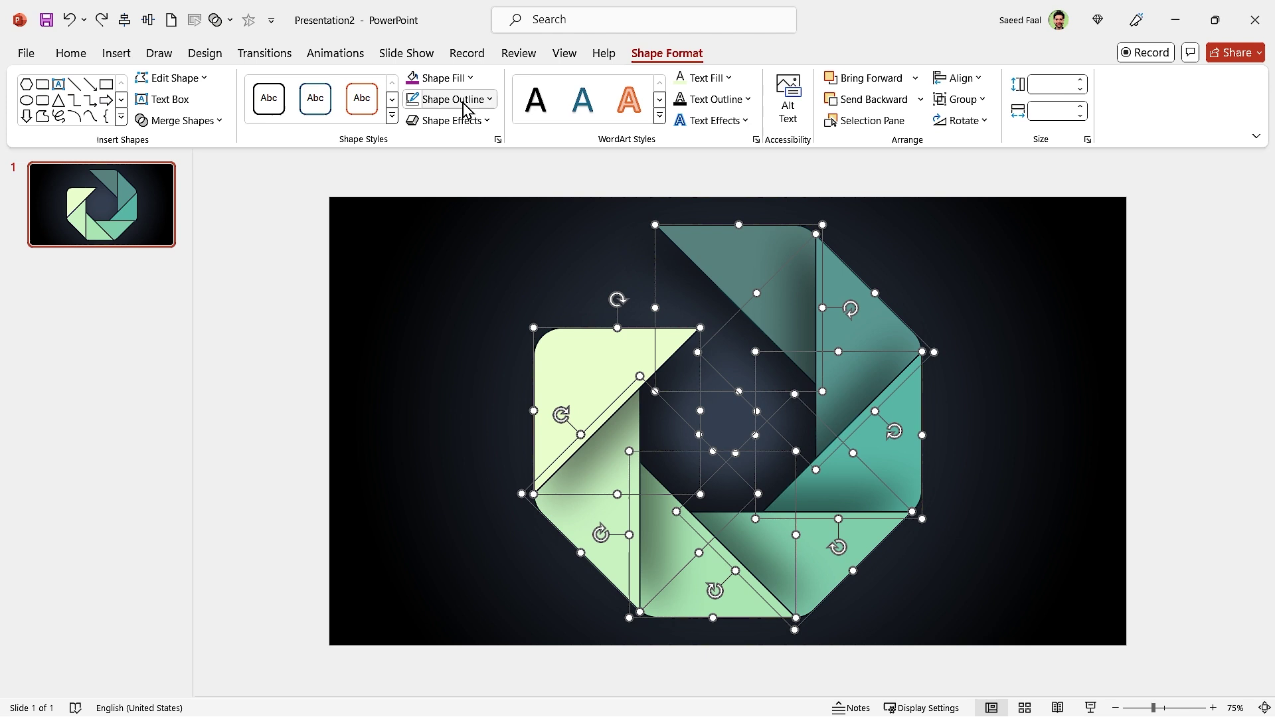
click(440, 99)
click(454, 328)
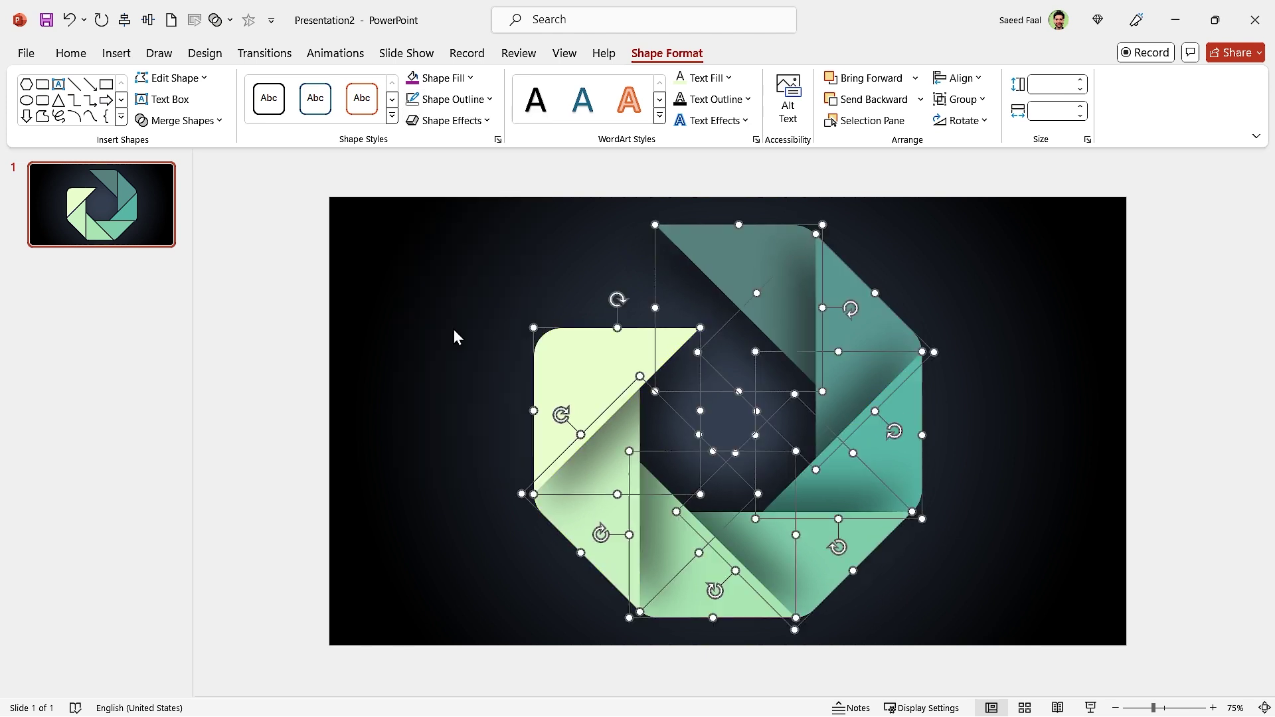
click(306, 364)
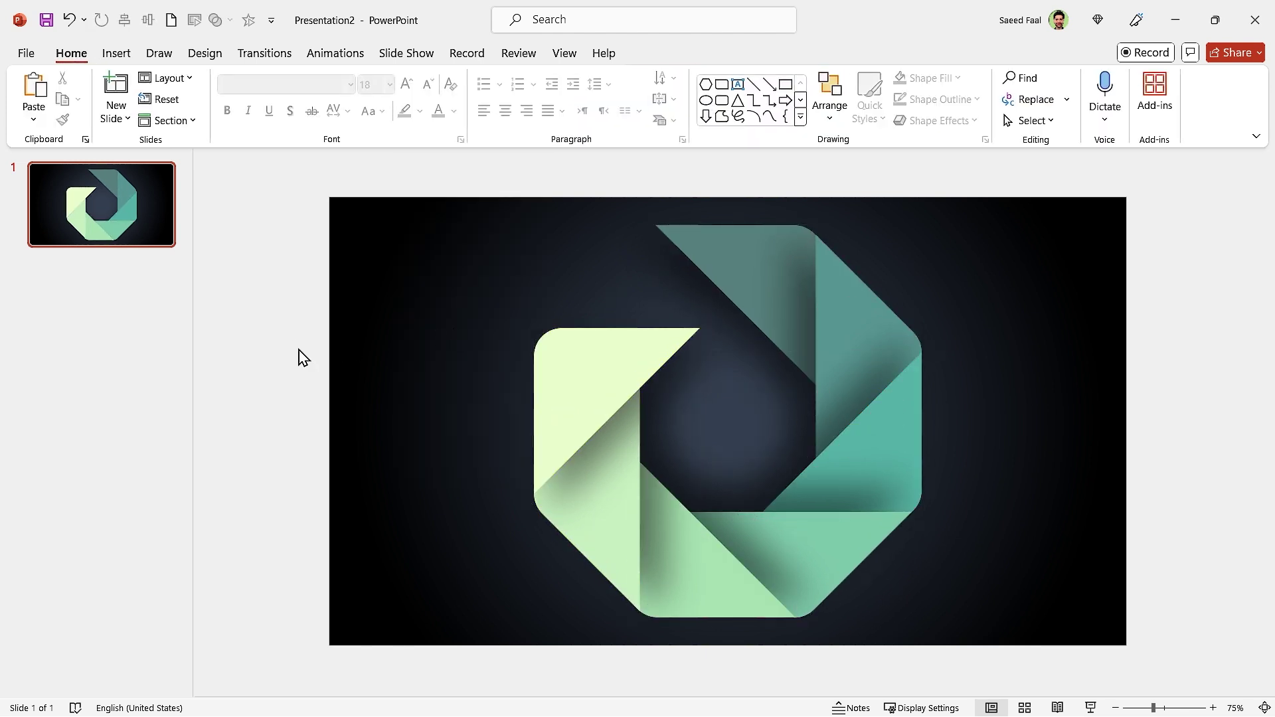
Step: Insert two bar chart icons from the stock icon library
click(116, 53)
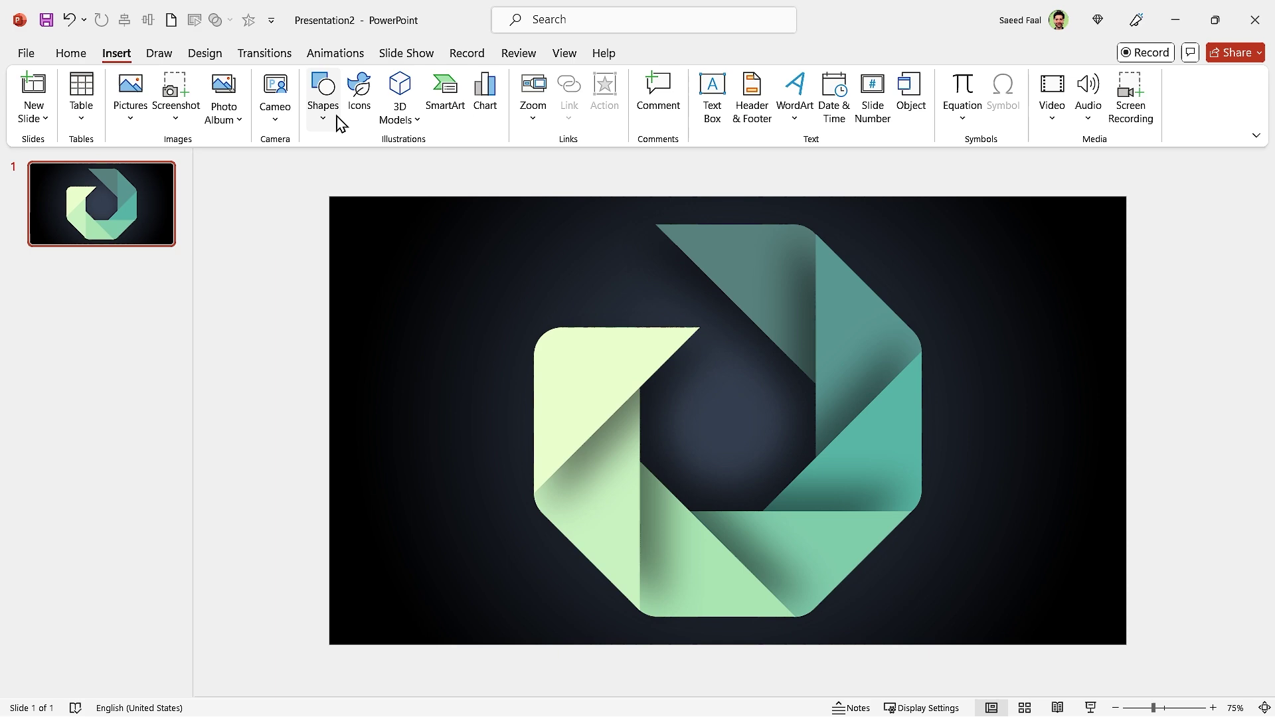
click(356, 93)
scroll(423, 458, down, 9)
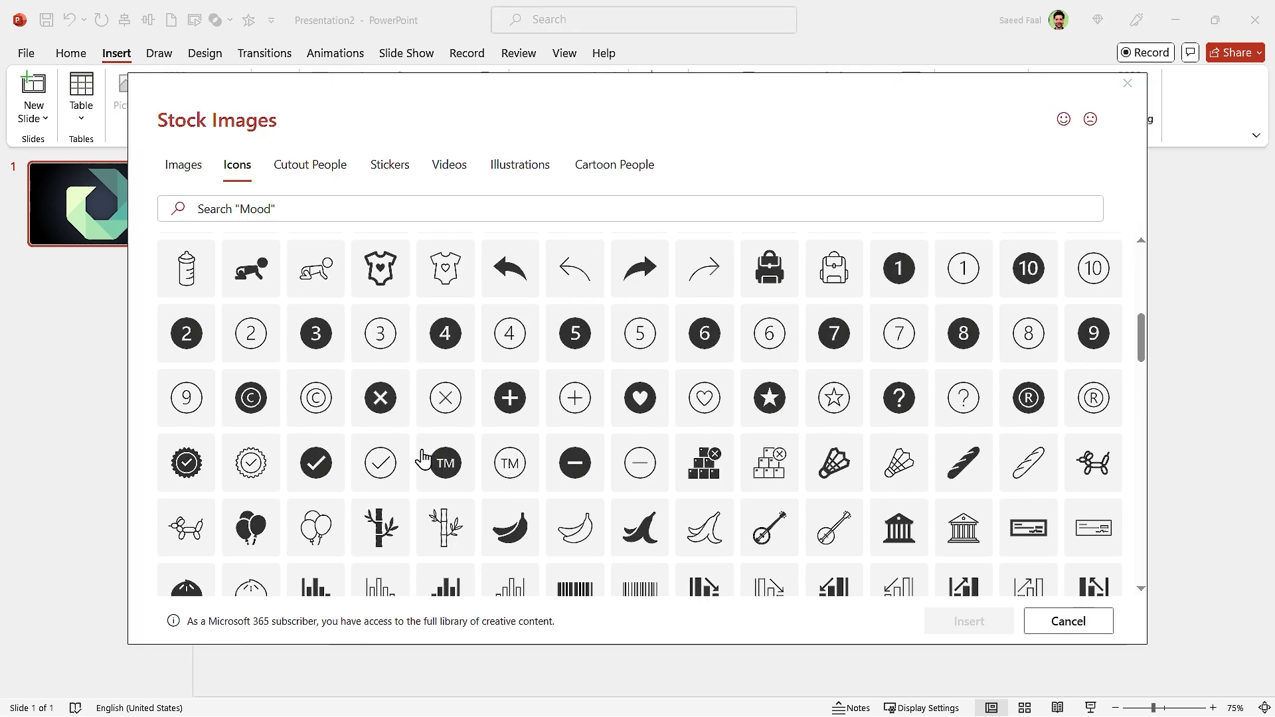
click(963, 482)
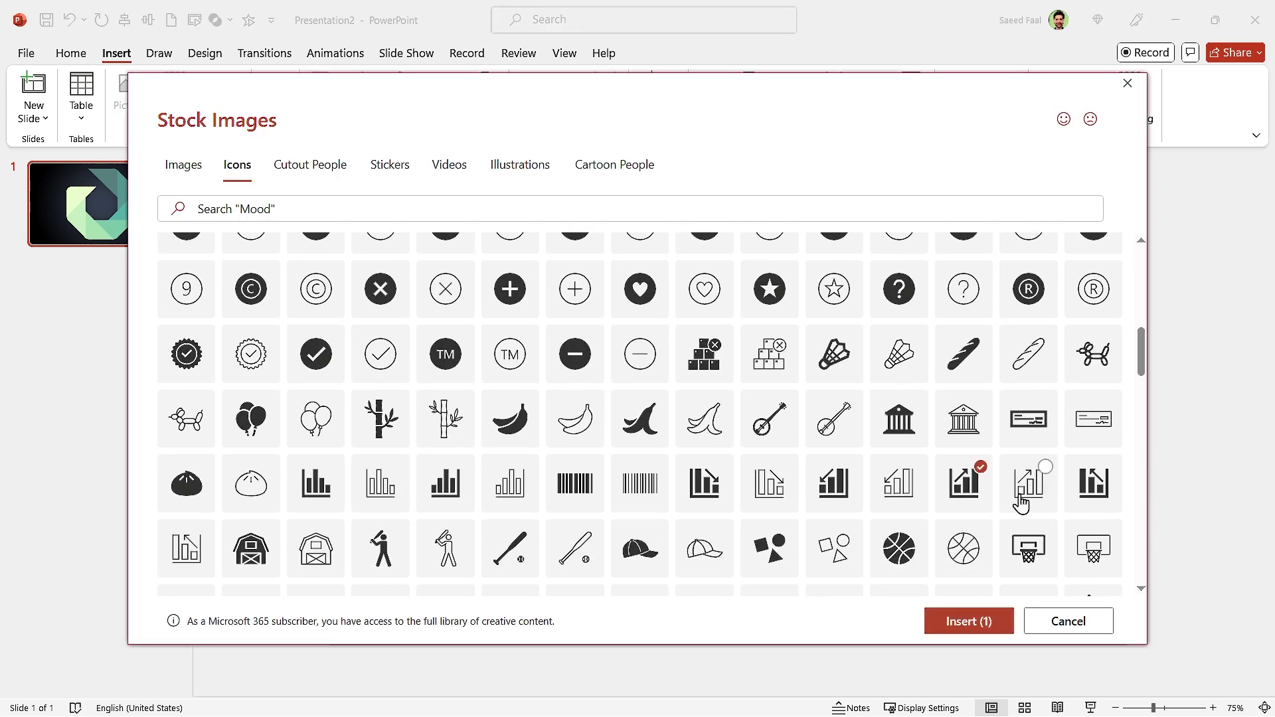
click(1029, 483)
click(969, 620)
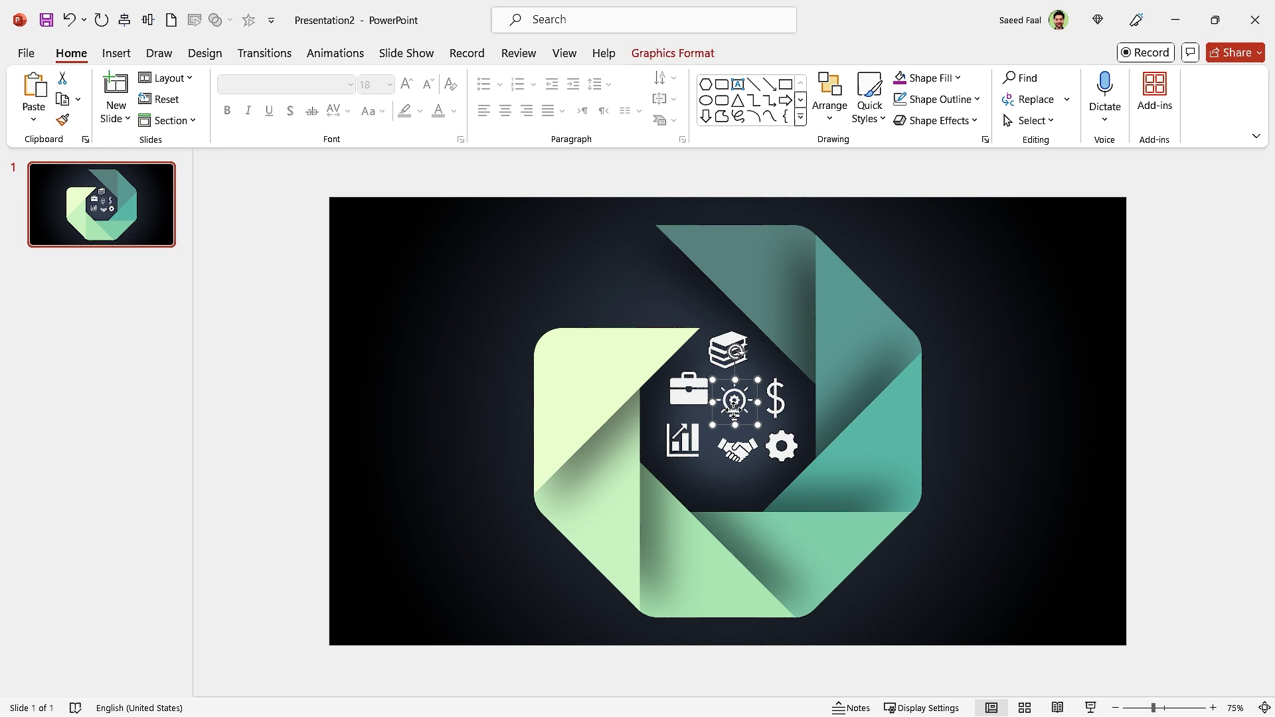
Step: Place the seven icons, including books, dollar and bar chart, onto their shutter segments
drag(733, 402, 584, 385)
drag(728, 350, 596, 512)
drag(776, 397, 687, 575)
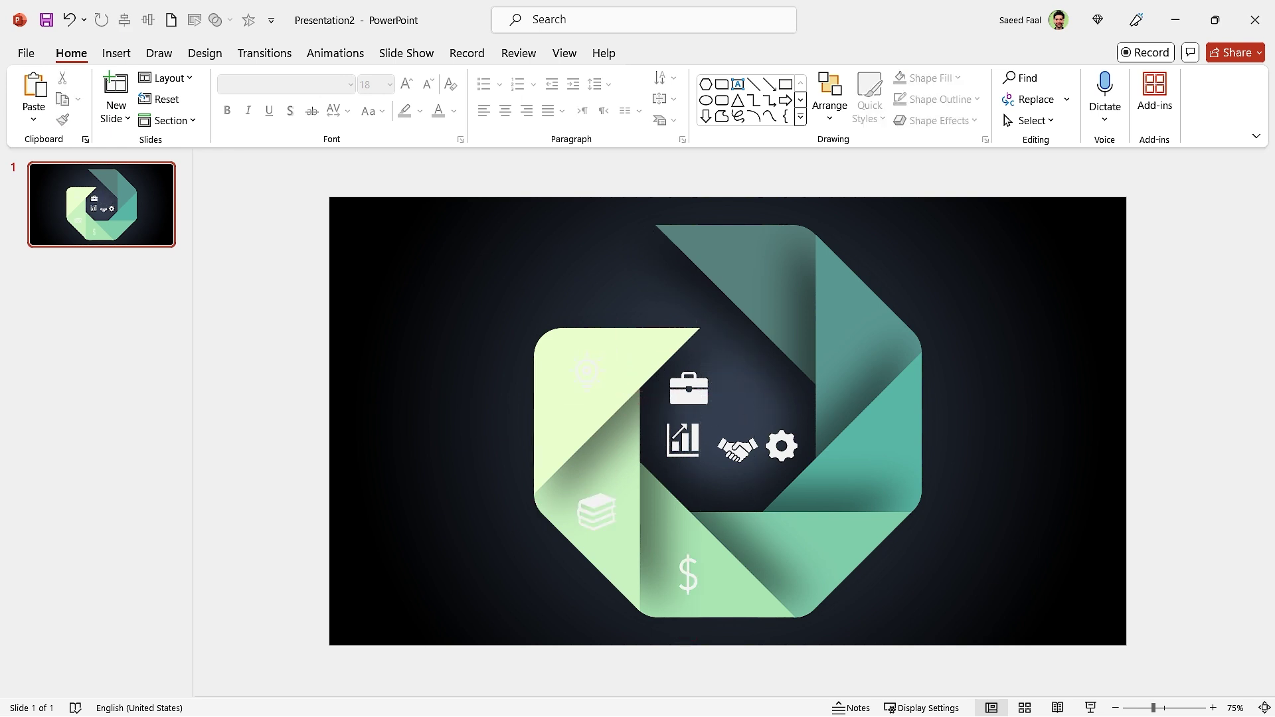
drag(737, 449, 804, 564)
drag(782, 446, 872, 465)
drag(689, 389, 856, 347)
drag(683, 439, 751, 266)
Step: Recolour the lightbulb icon with the recent teal Graphics Fill
click(588, 372)
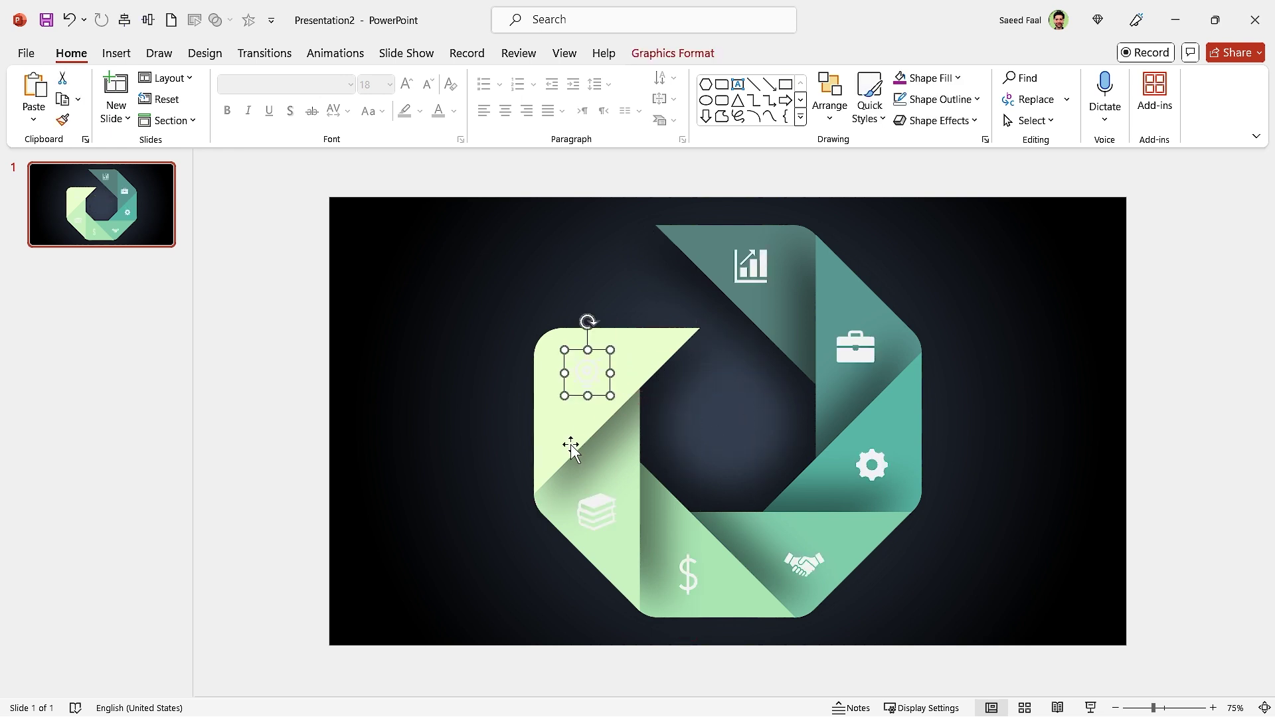
click(672, 53)
click(525, 78)
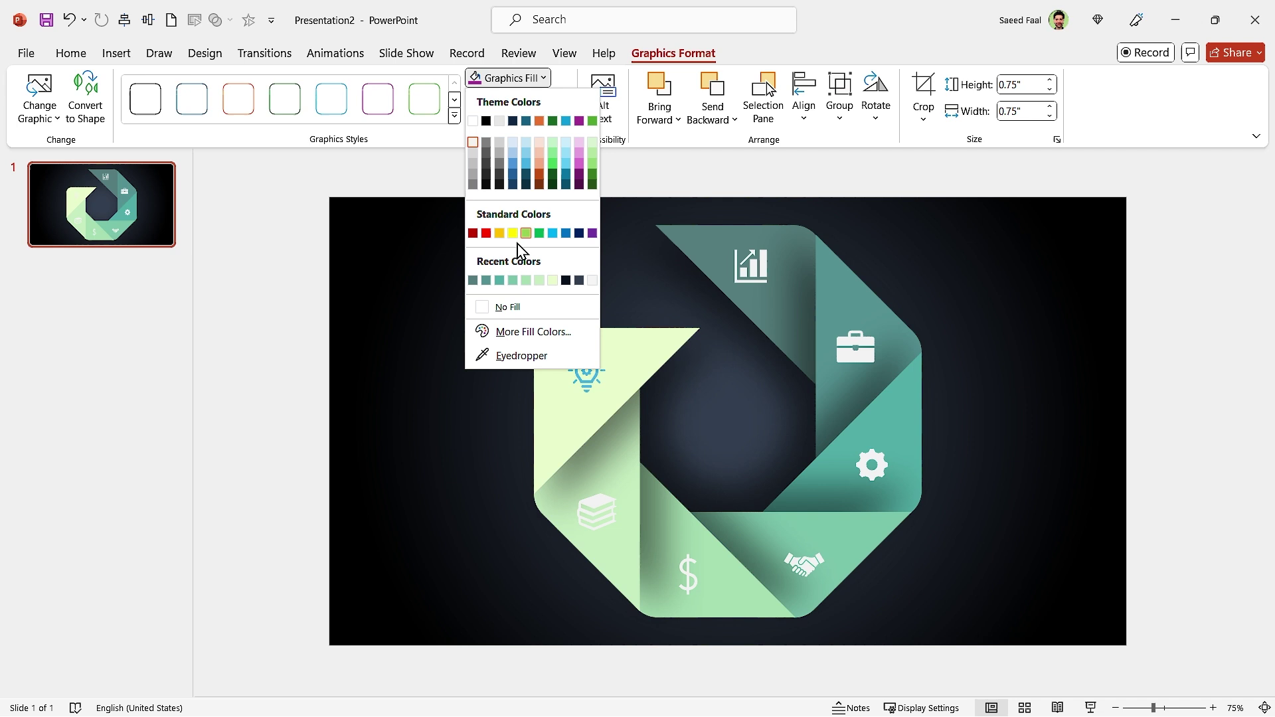
click(486, 280)
click(529, 441)
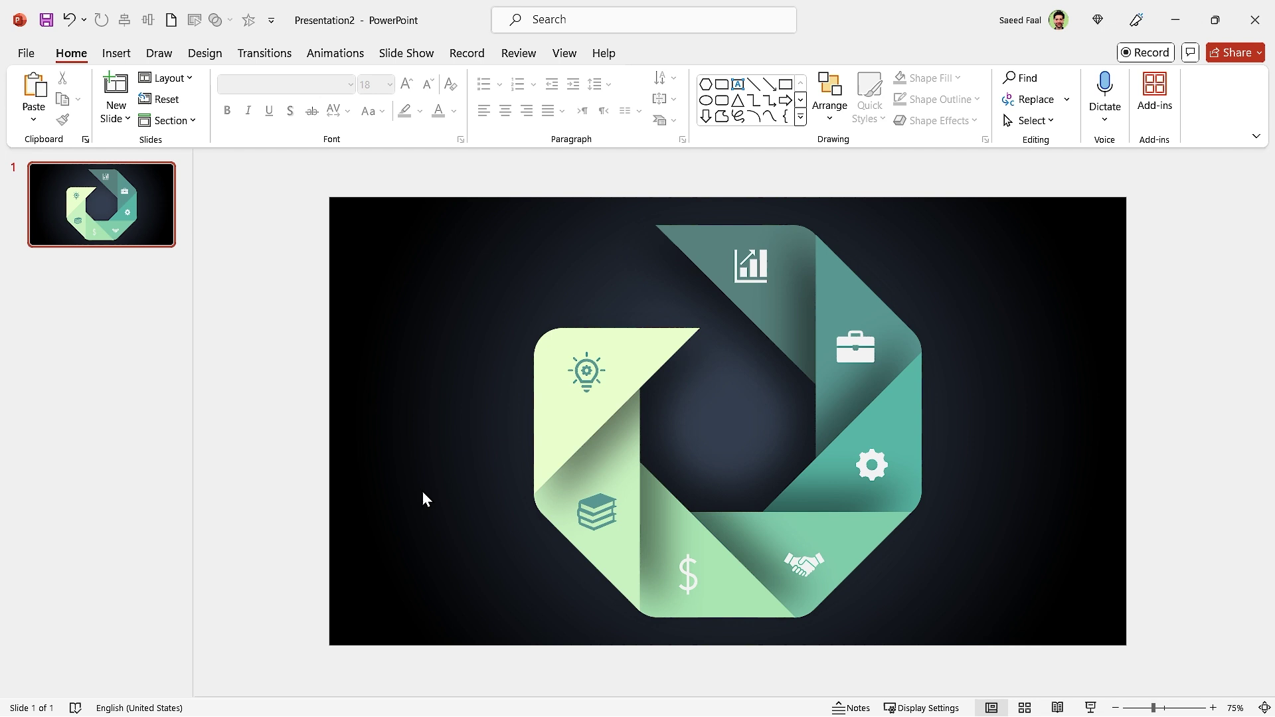
Step: Group the lightbulb icon with the light-green top-left segment
click(584, 367)
shift+click(631, 360)
key(ctrl+g)
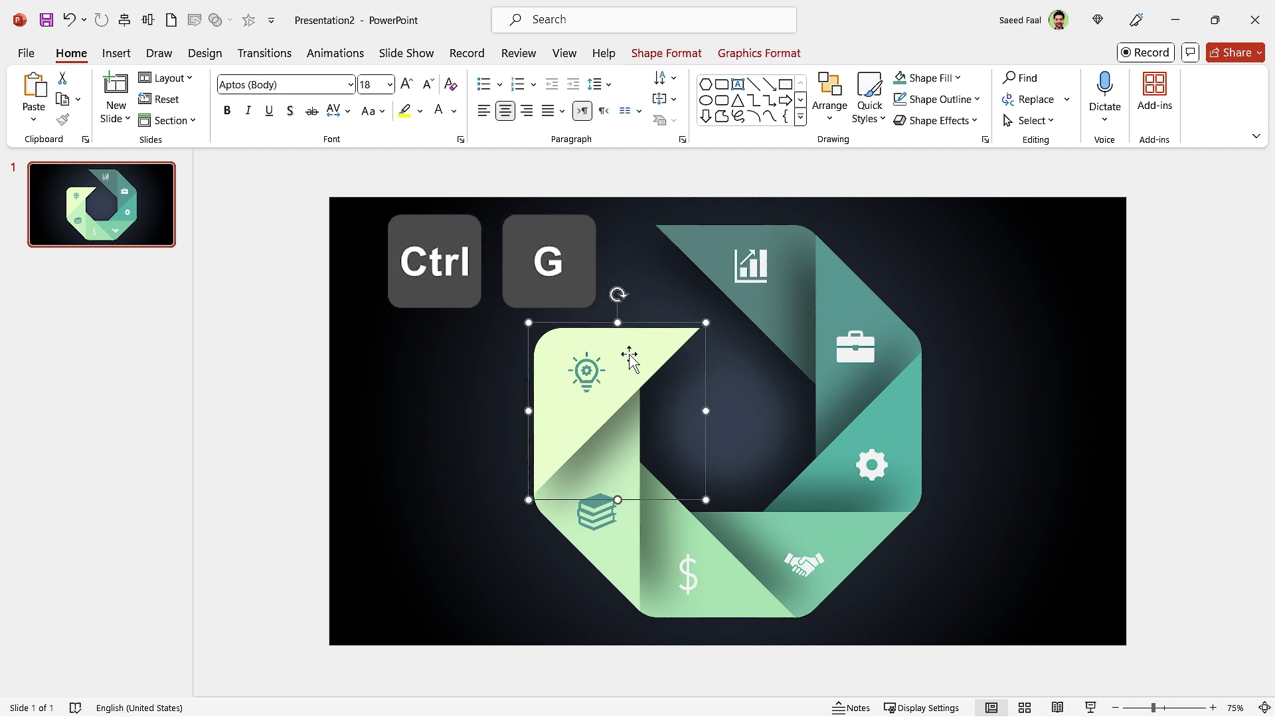
Step: Select the lower-left, bottom and lower-right segments with their icons, cycling through pieces
click(597, 524)
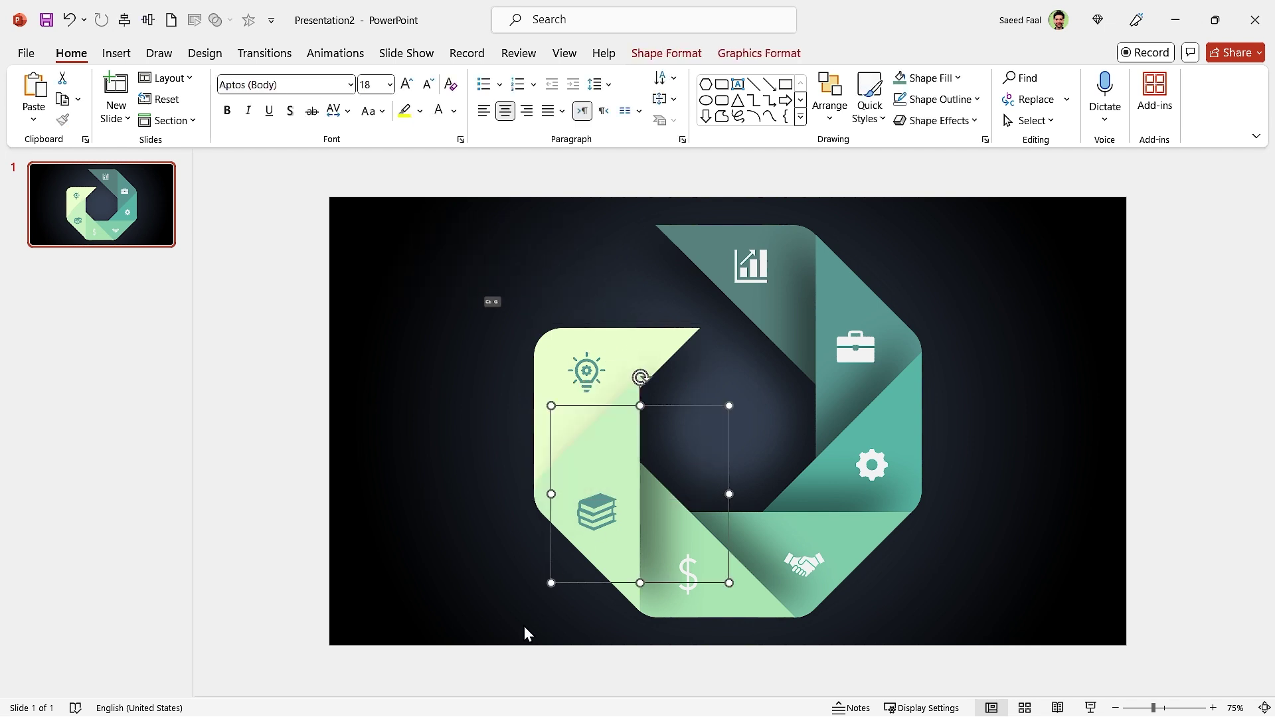
click(689, 591)
click(840, 544)
key(Tab)
key(Tab)
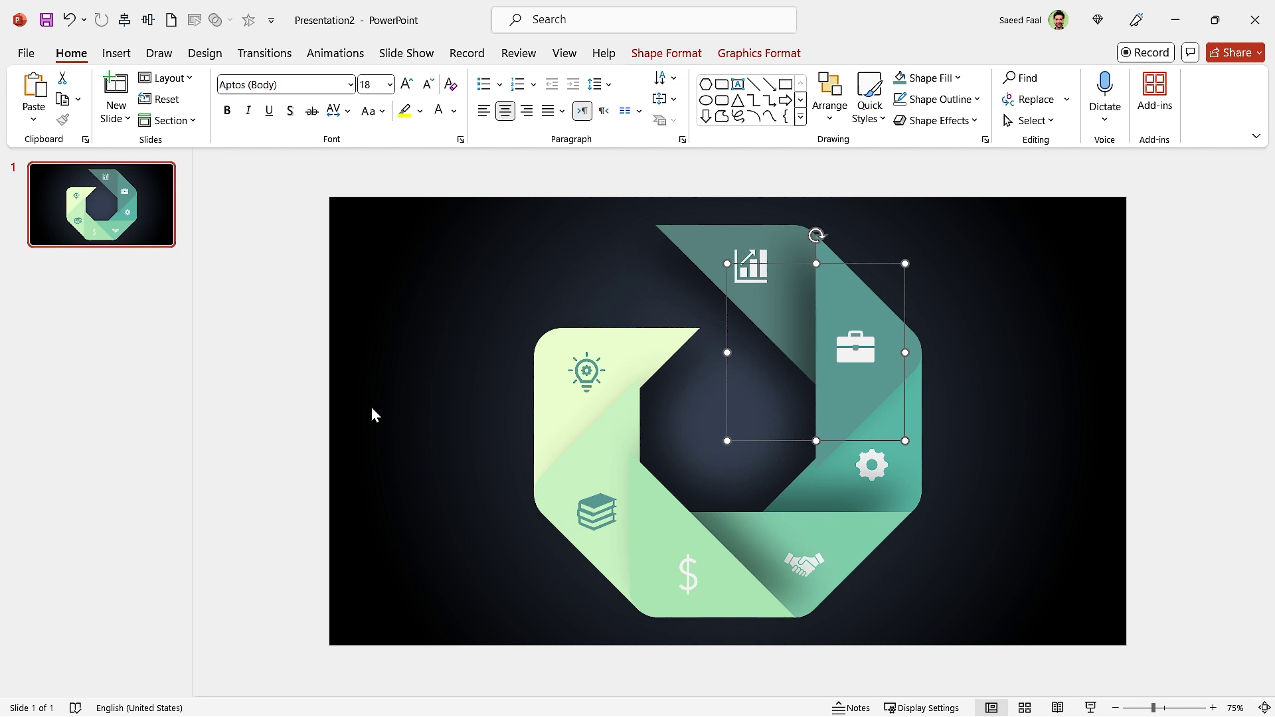
key(Tab)
key(Escape)
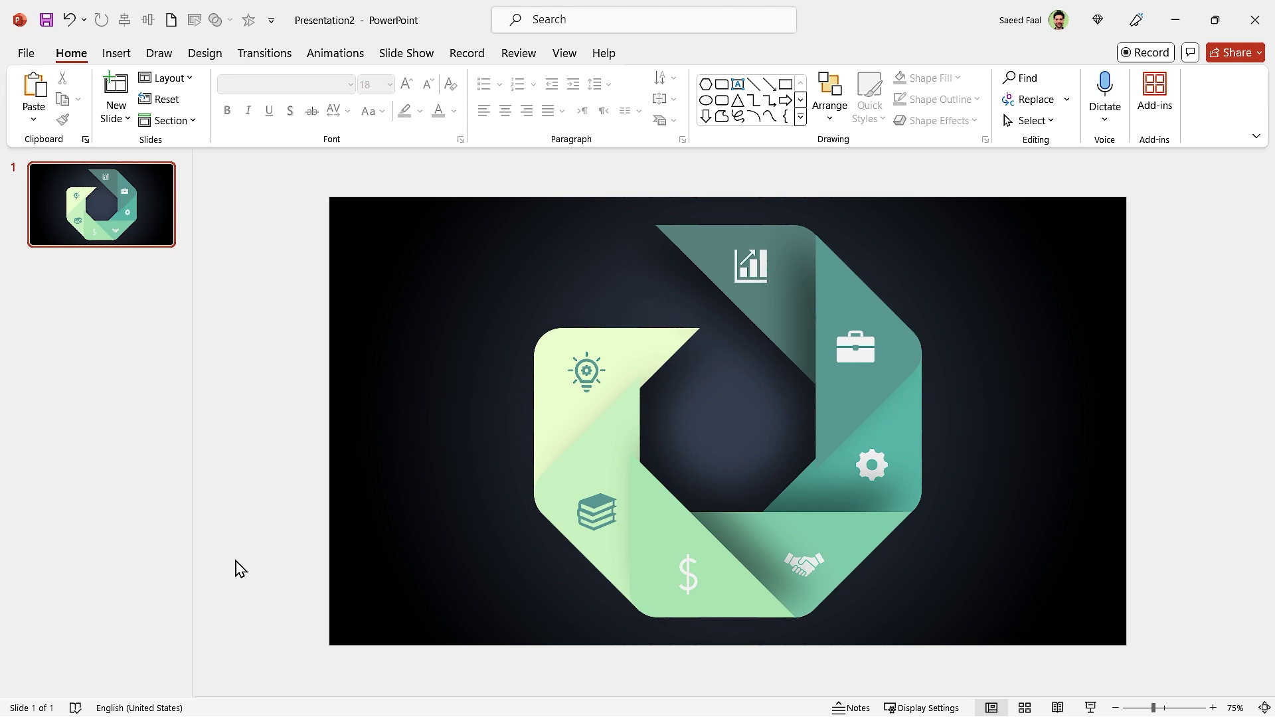
Step: In the Selection Pane, rename the lightbulb group to 1 and move it to the top
click(830, 113)
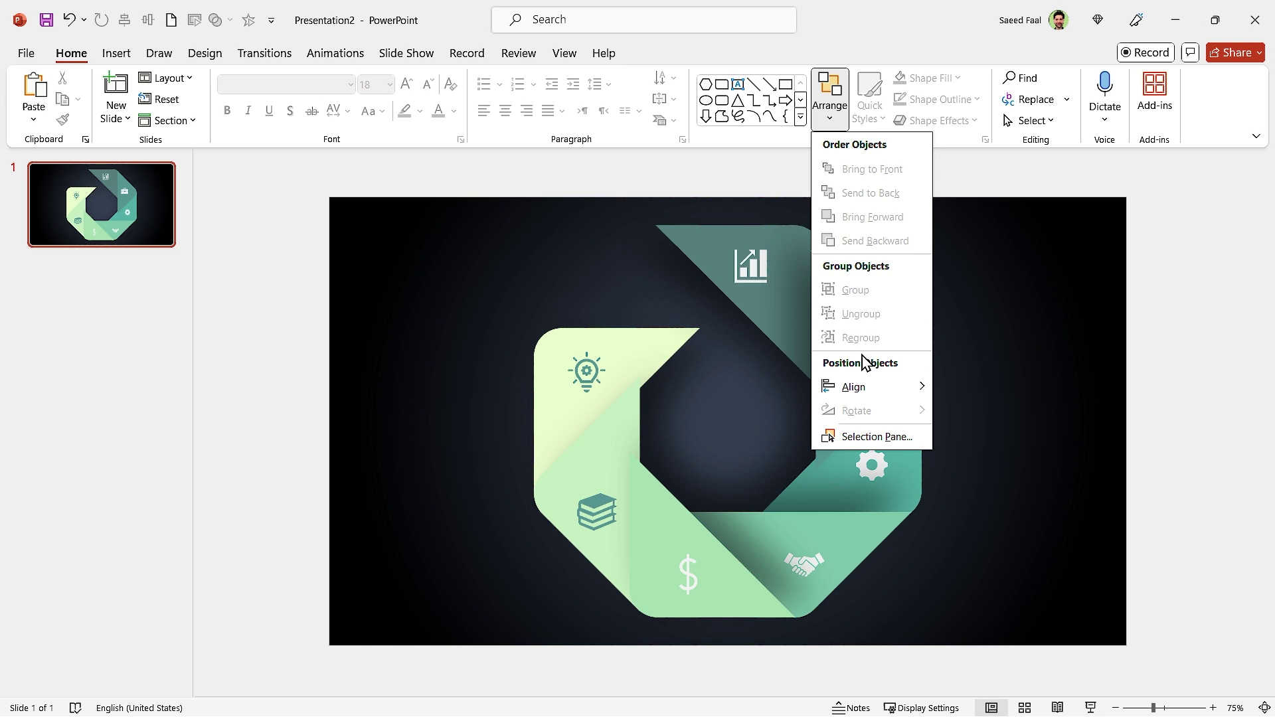
click(874, 433)
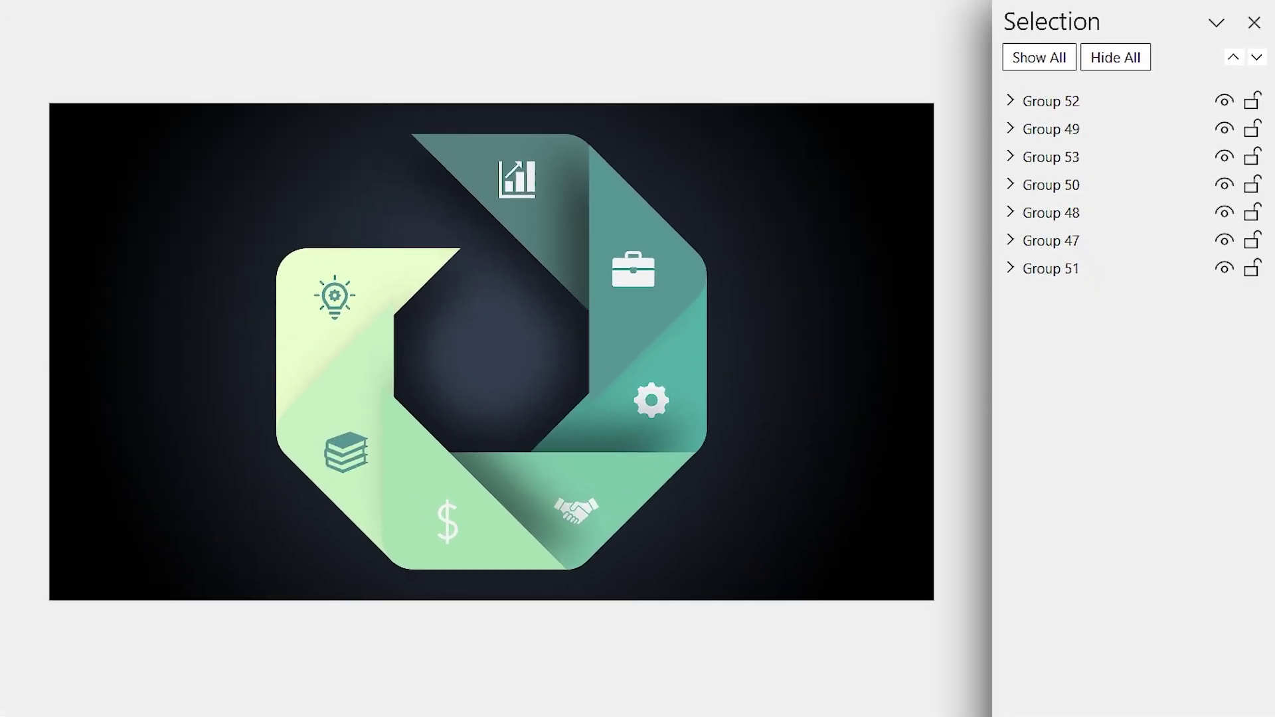
click(395, 282)
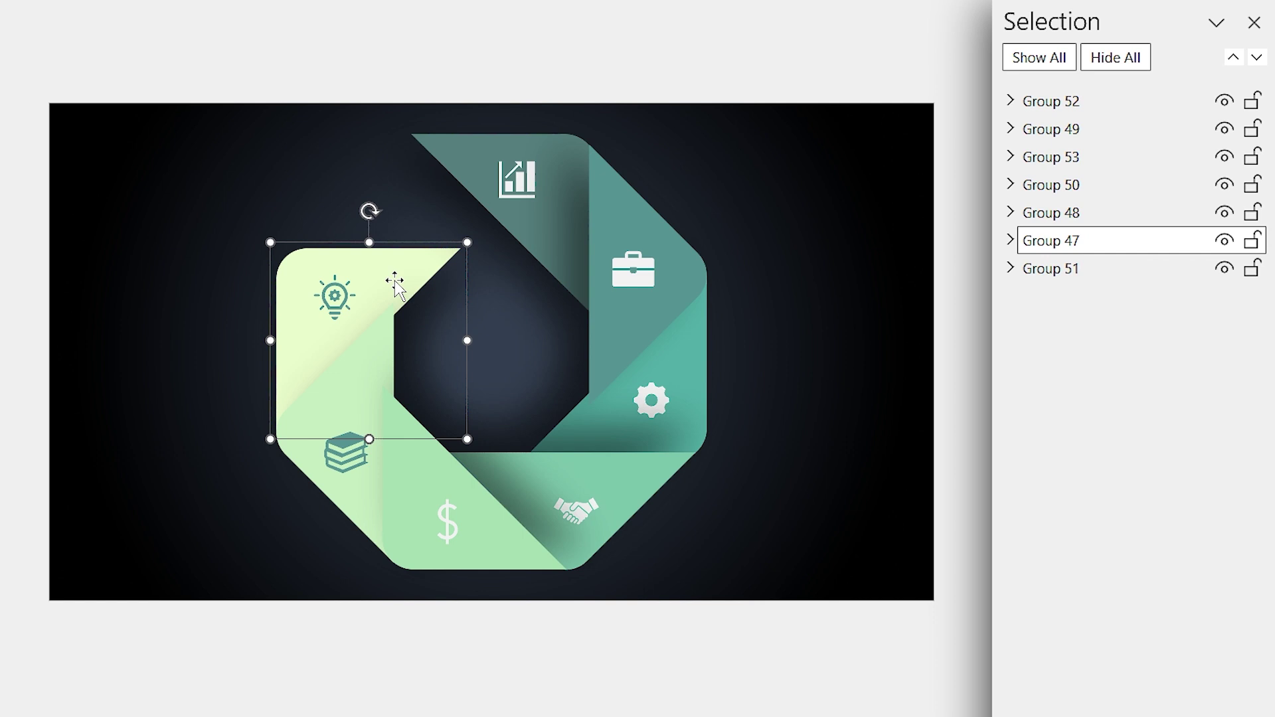
click(1107, 240)
key(ctrl+a)
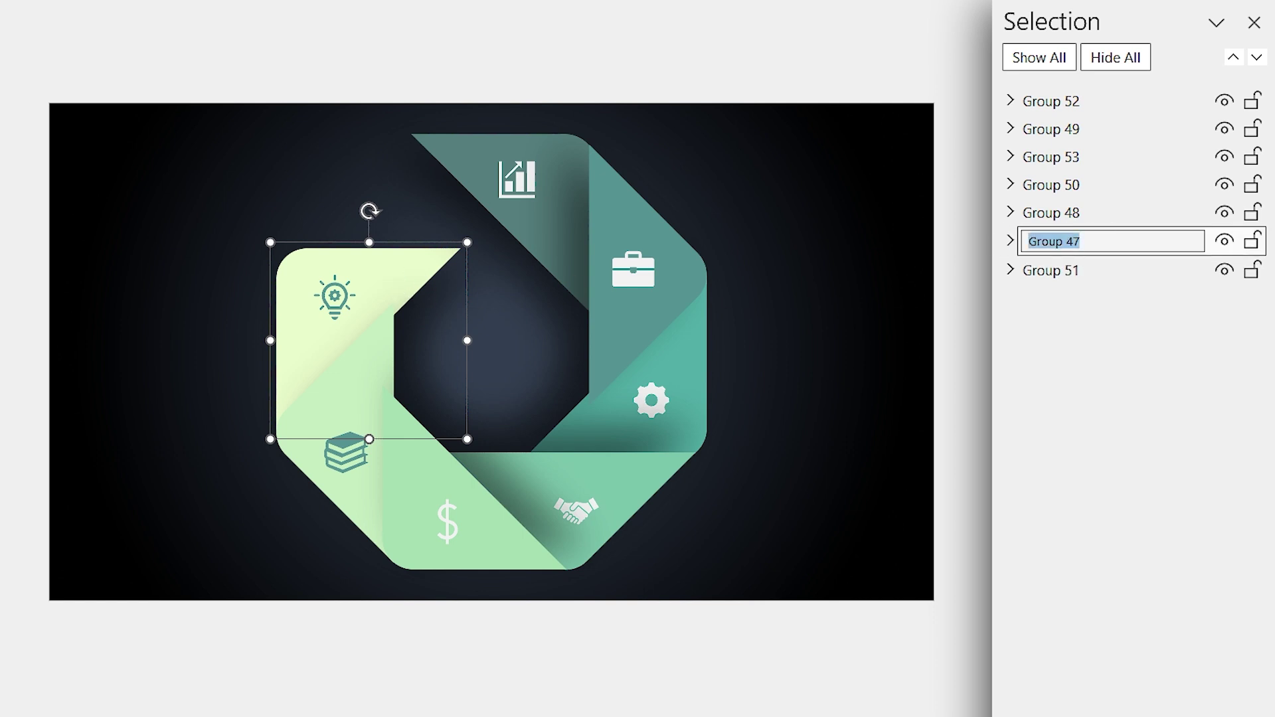
text(1)
click(1049, 274)
drag(1070, 241, 1073, 107)
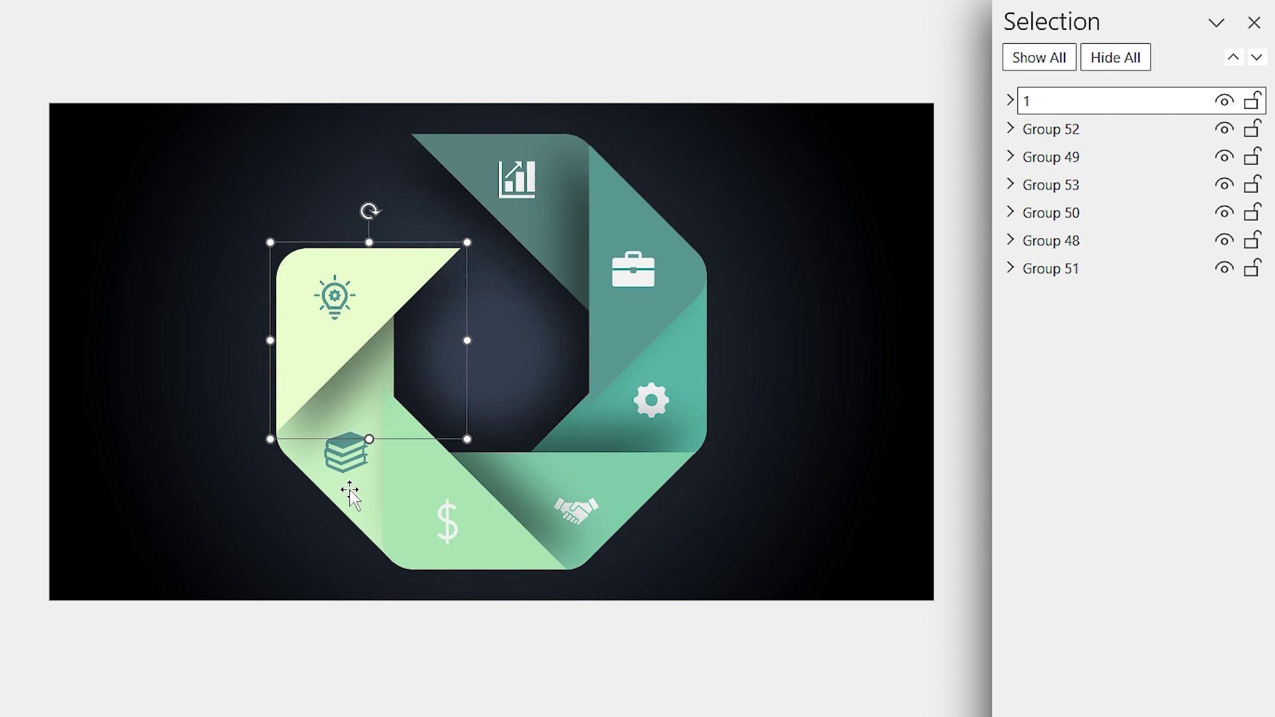
Step: Rename the books group to 2 and place it directly below group 1
click(350, 494)
click(1090, 240)
key(ctrl+a)
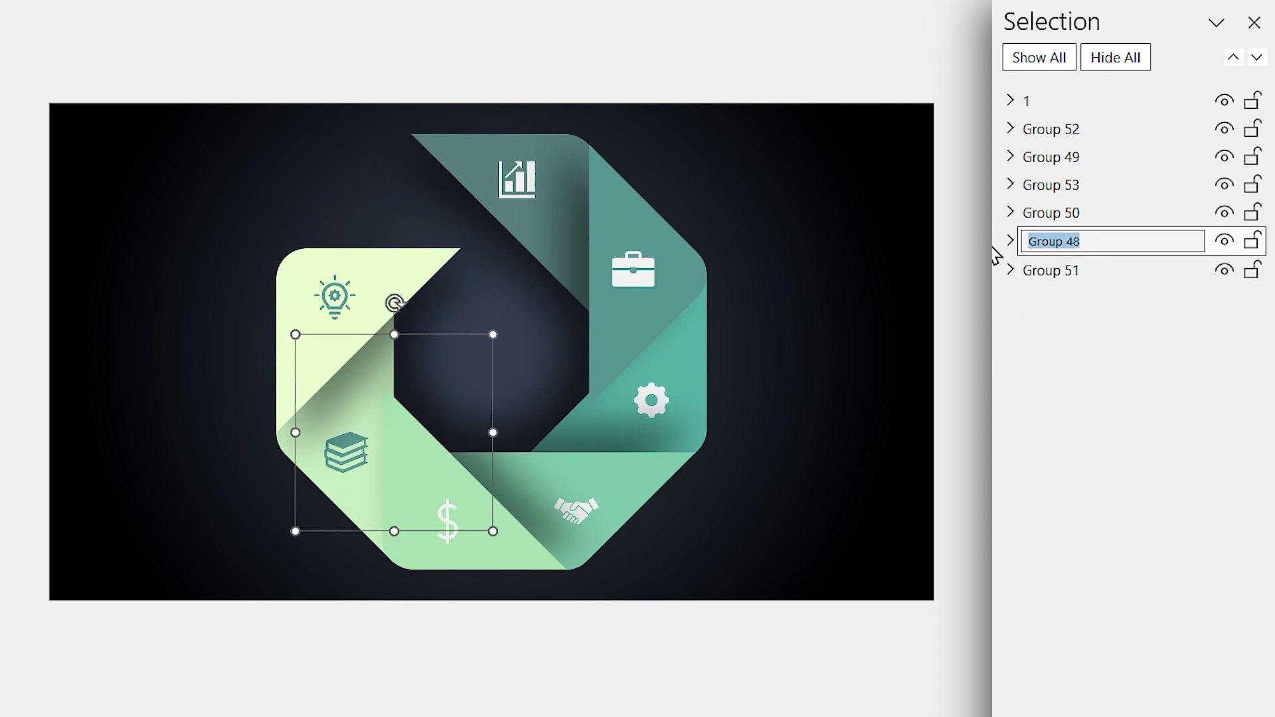
text(2)
click(1031, 224)
click(1066, 246)
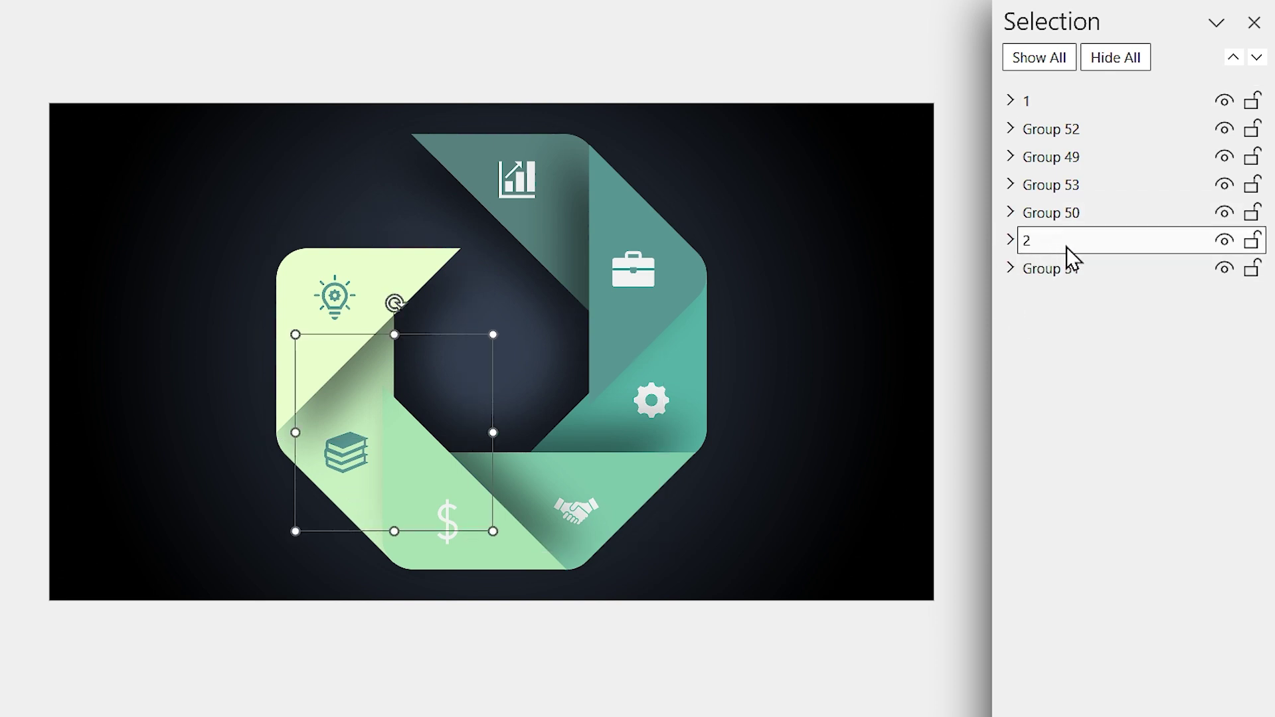
drag(1072, 256, 1093, 128)
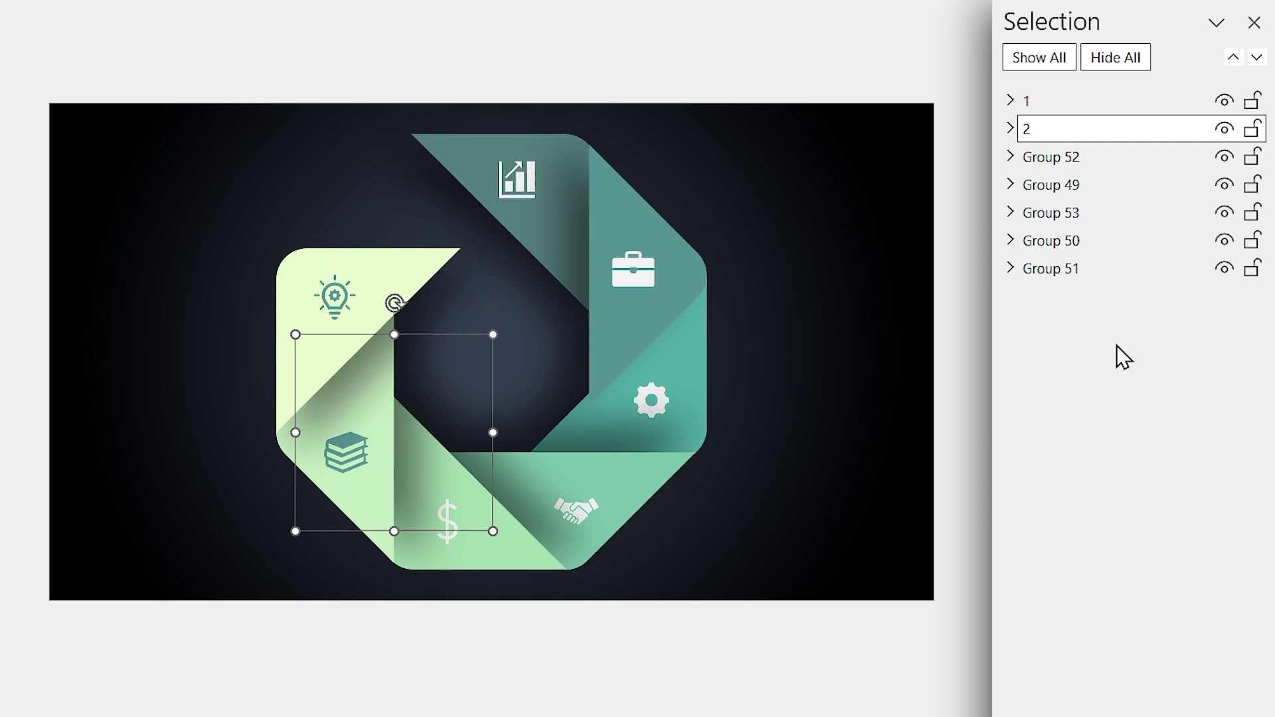
Step: Name the remaining groups 3 through 7 and close the Selection Pane
text(3456)
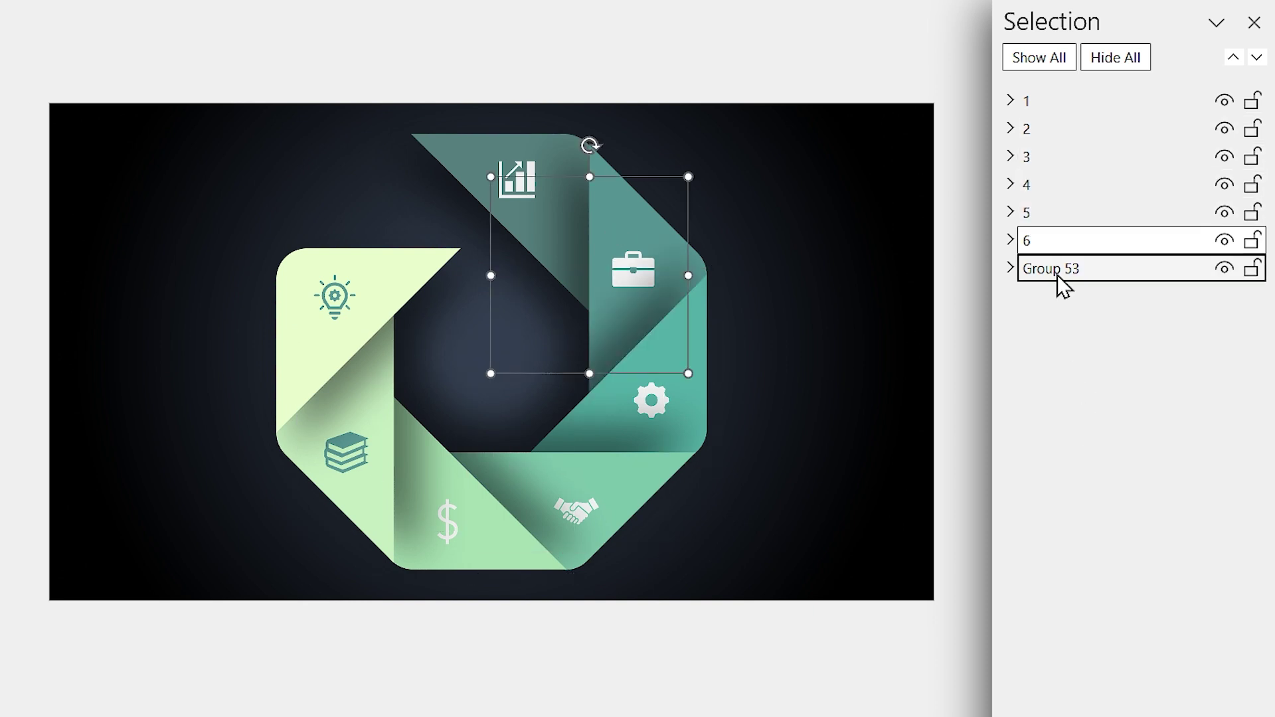
double_click(1057, 275)
text(7)
click(1053, 420)
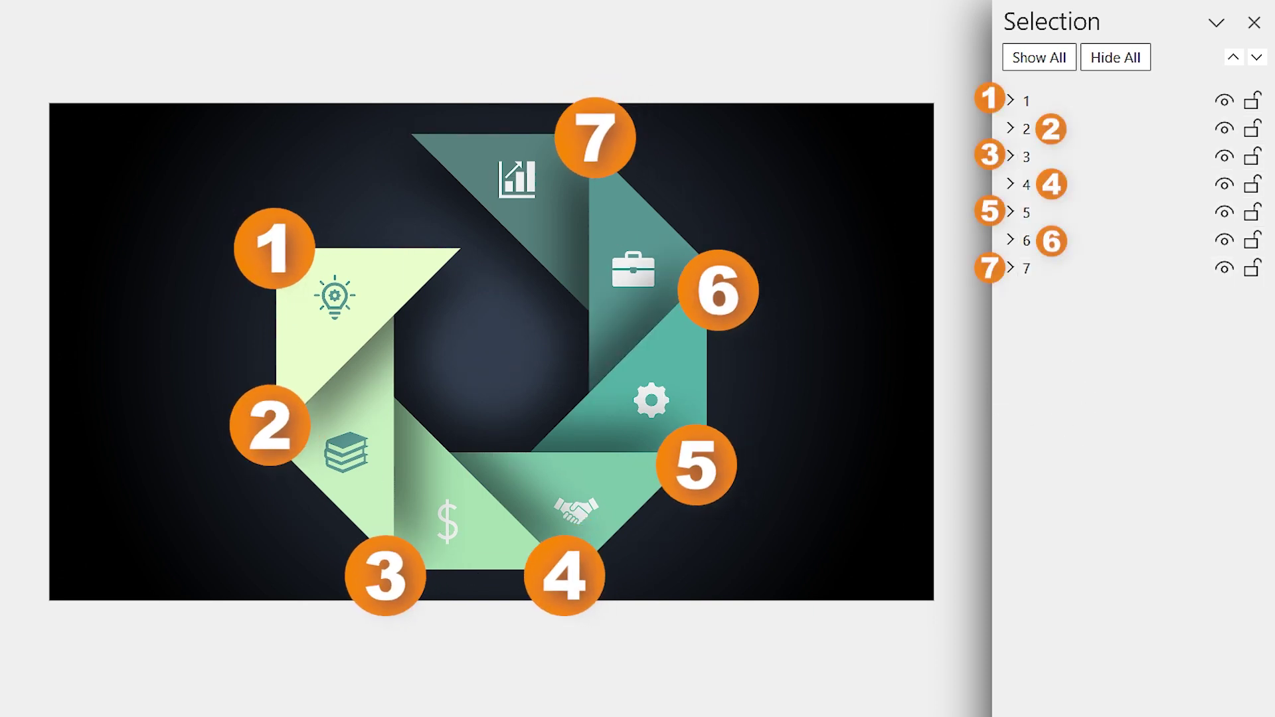
click(1253, 22)
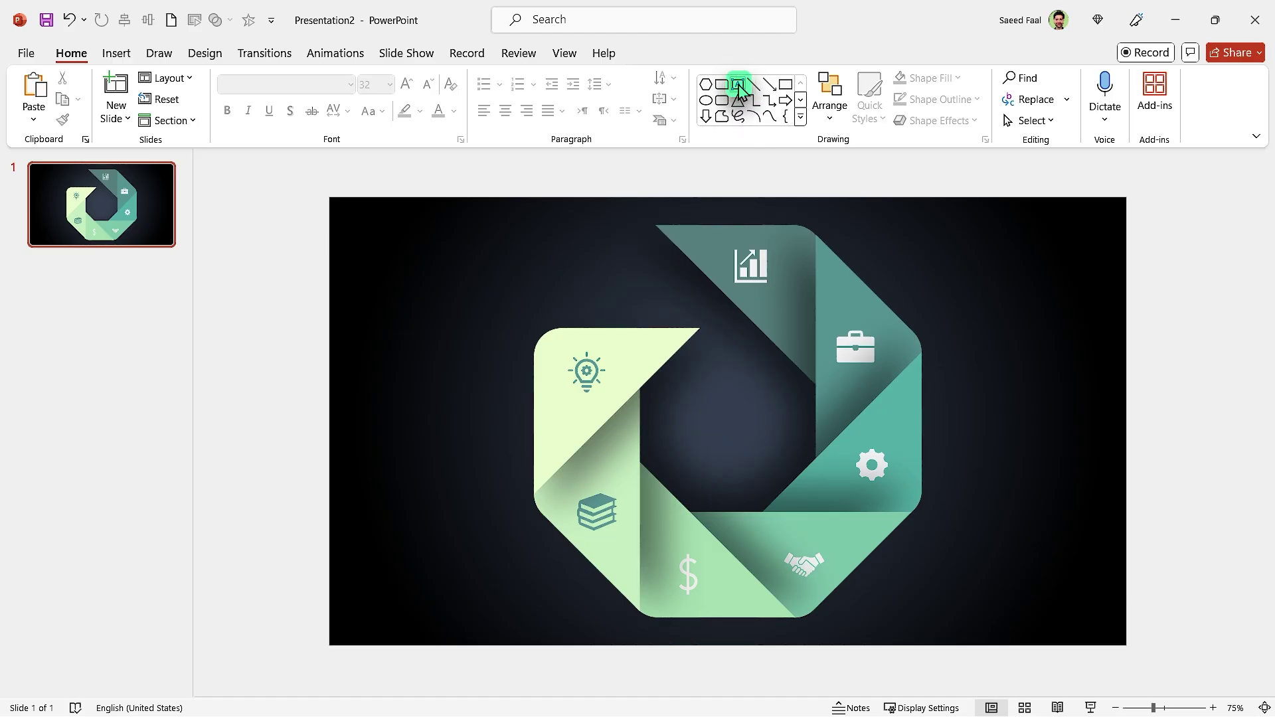
Step: Add a 'YOUR TITLE HERE' title text box at the slide's upper left
click(739, 86)
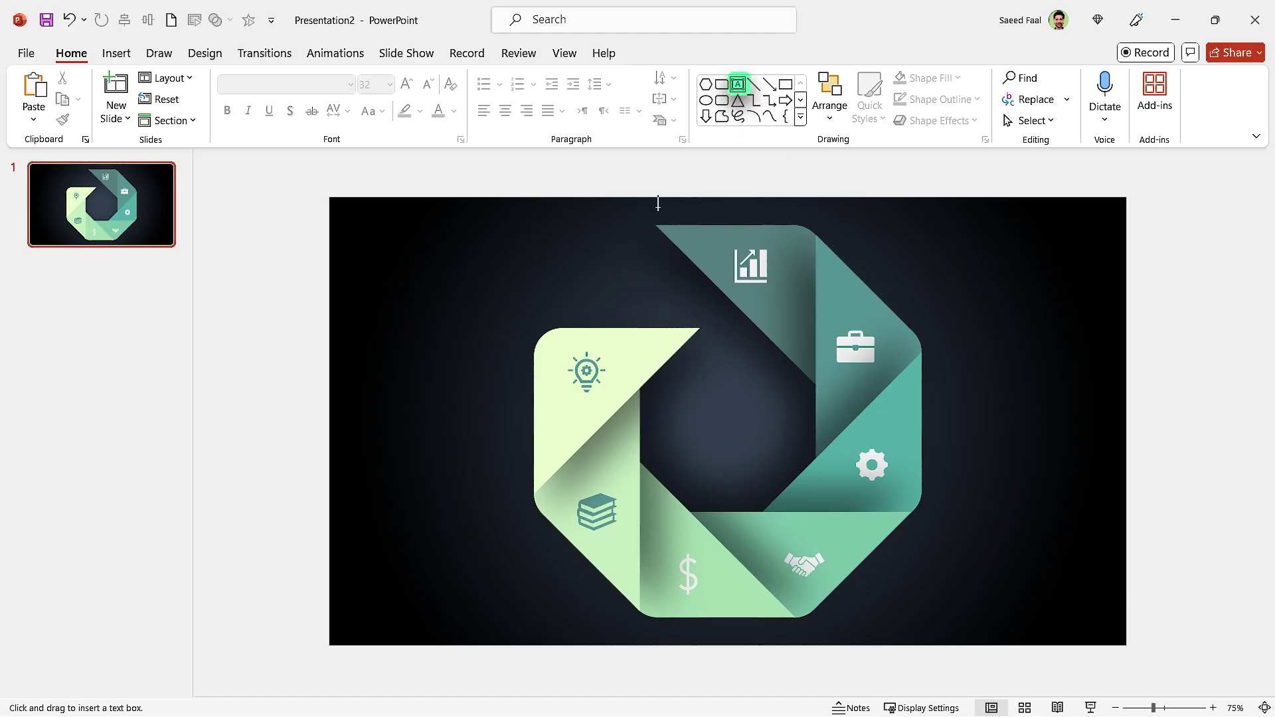
mouse_move(390, 236)
mouse_down()
mouse_move(449, 285)
mouse_move(675, 293)
mouse_move(669, 301)
mouse_up()
text(YOUR TITLE HERE)
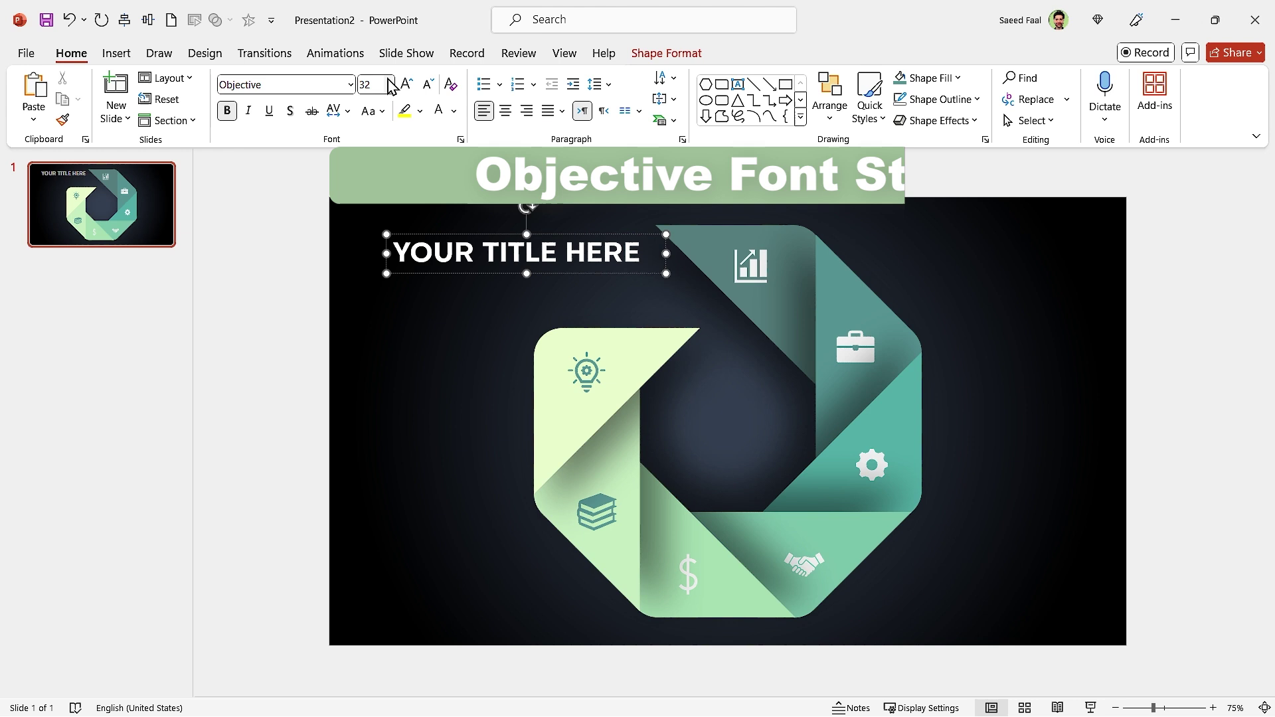
drag(541, 274, 535, 294)
click(423, 474)
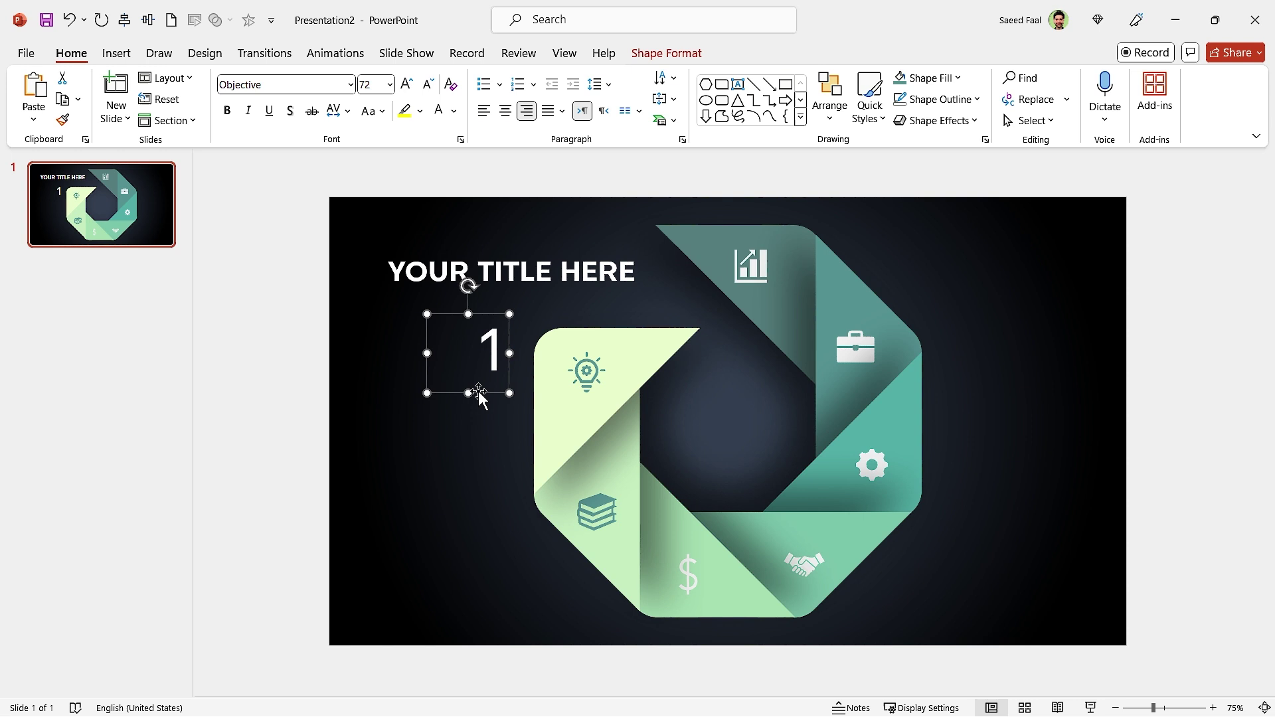
Step: Align number 1 with the lightbulb, paste the IDEA label, and group them
drag(478, 391, 480, 408)
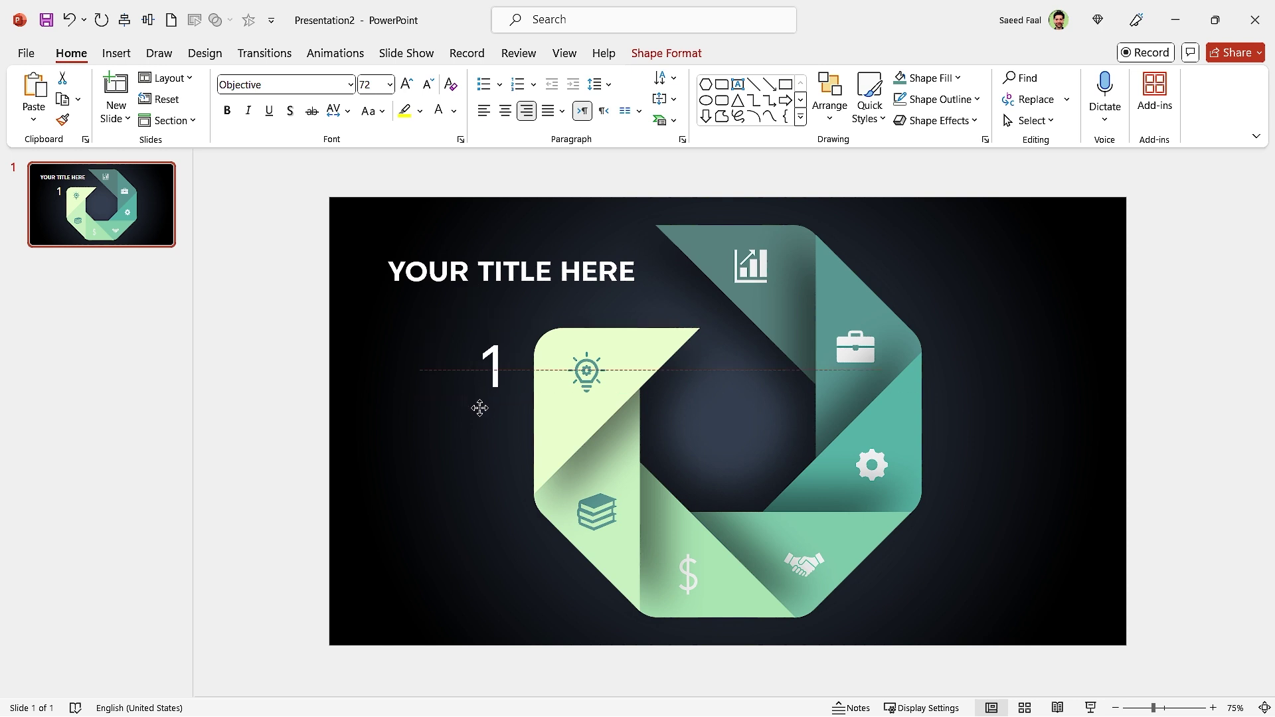
key(ctrl+v)
click(292, 500)
drag(304, 300, 564, 442)
key(ctrl+g)
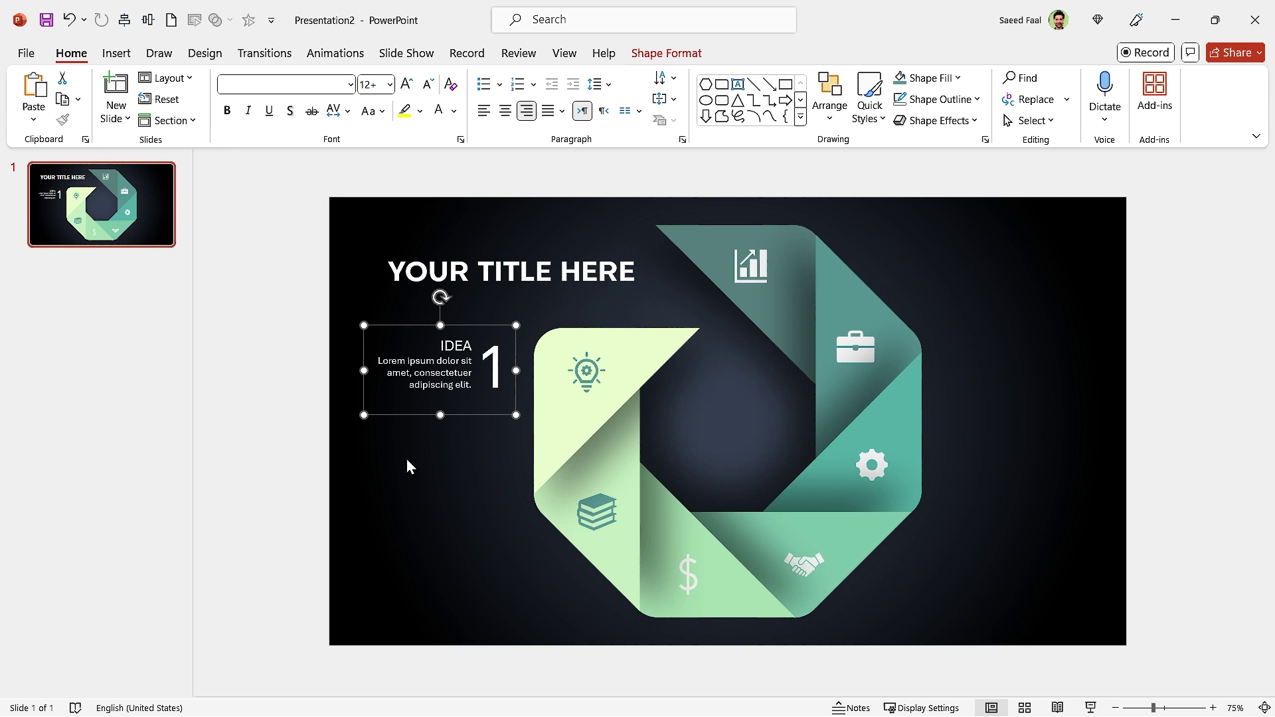
Step: Colour the number 1 light green with the eyedropper, matching its segment
click(492, 379)
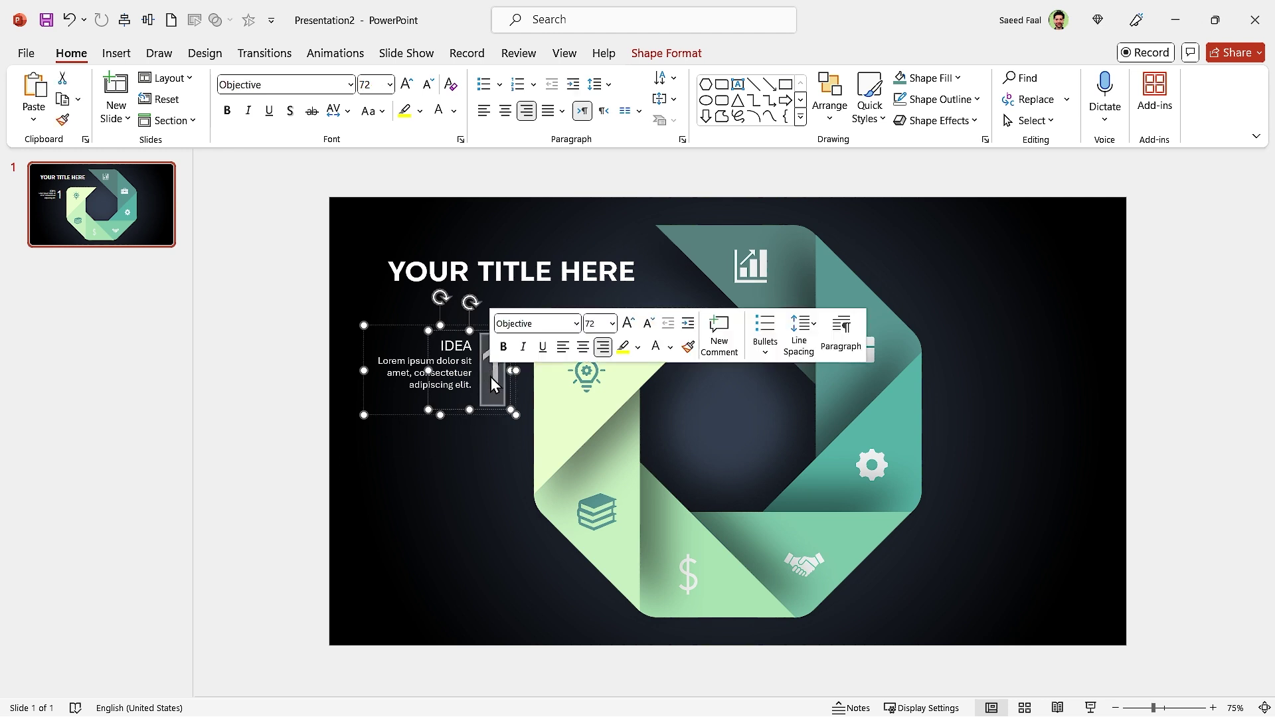
click(670, 347)
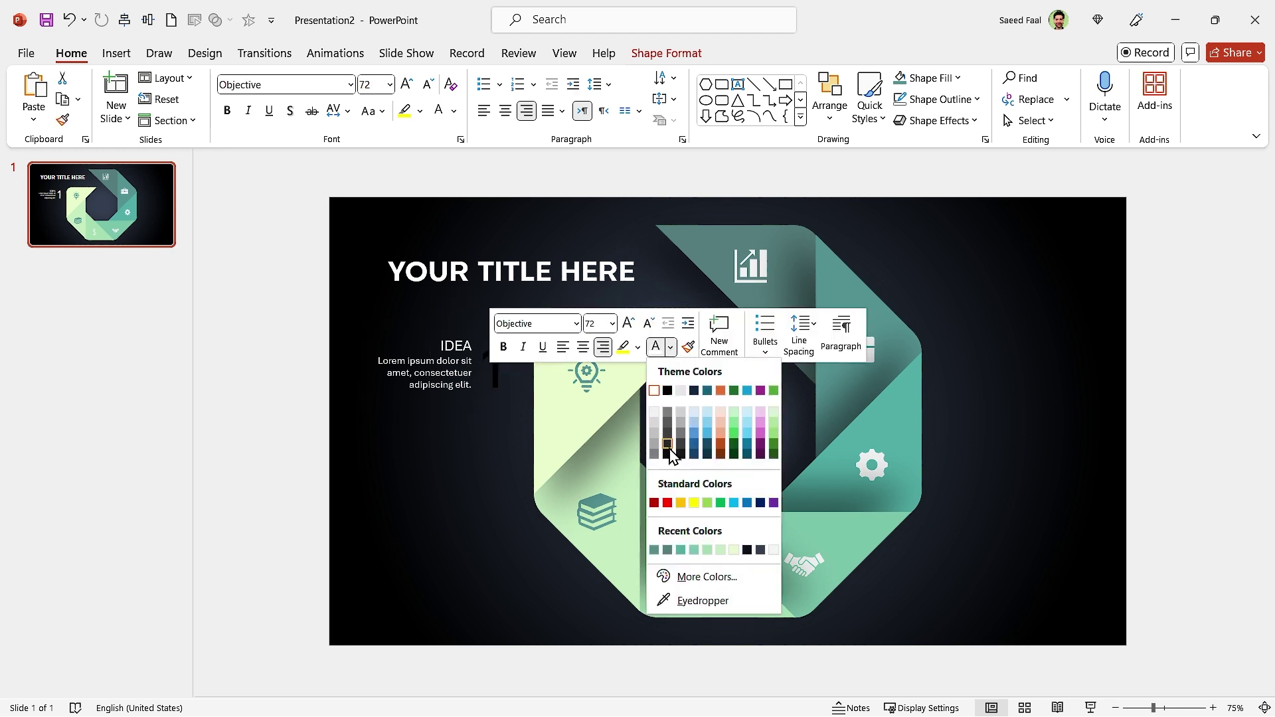
click(687, 603)
click(551, 417)
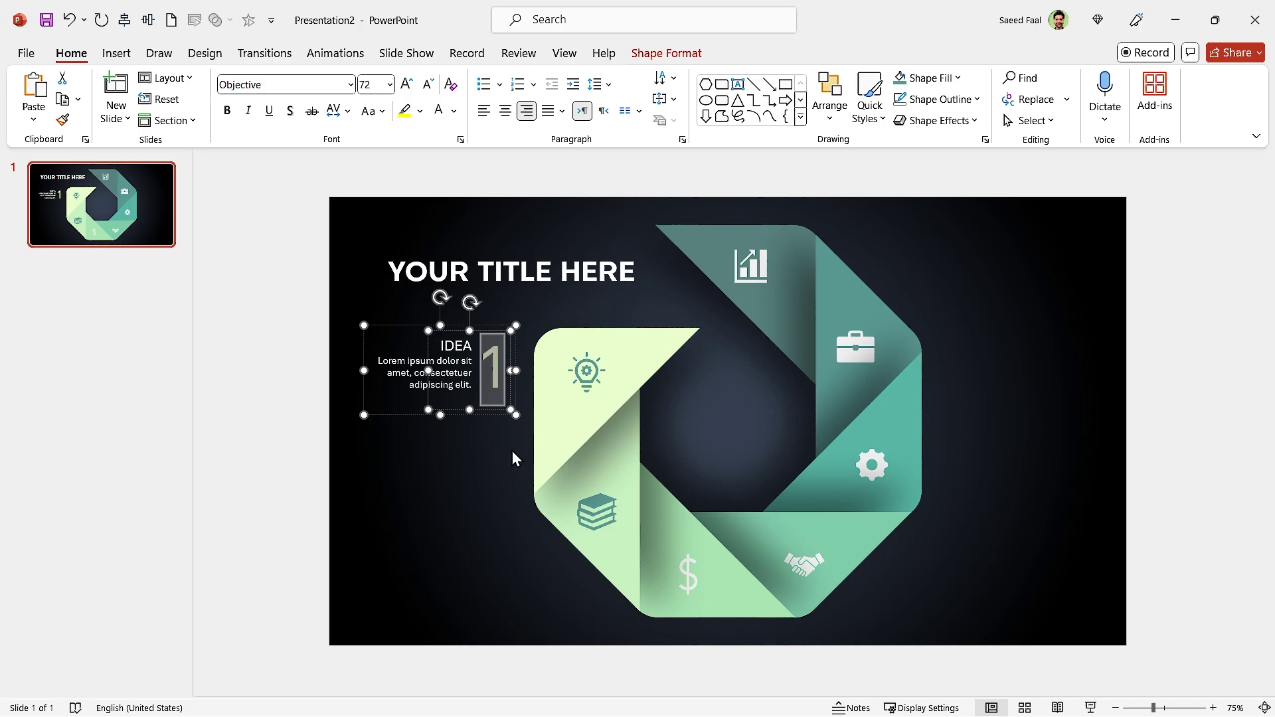
click(480, 473)
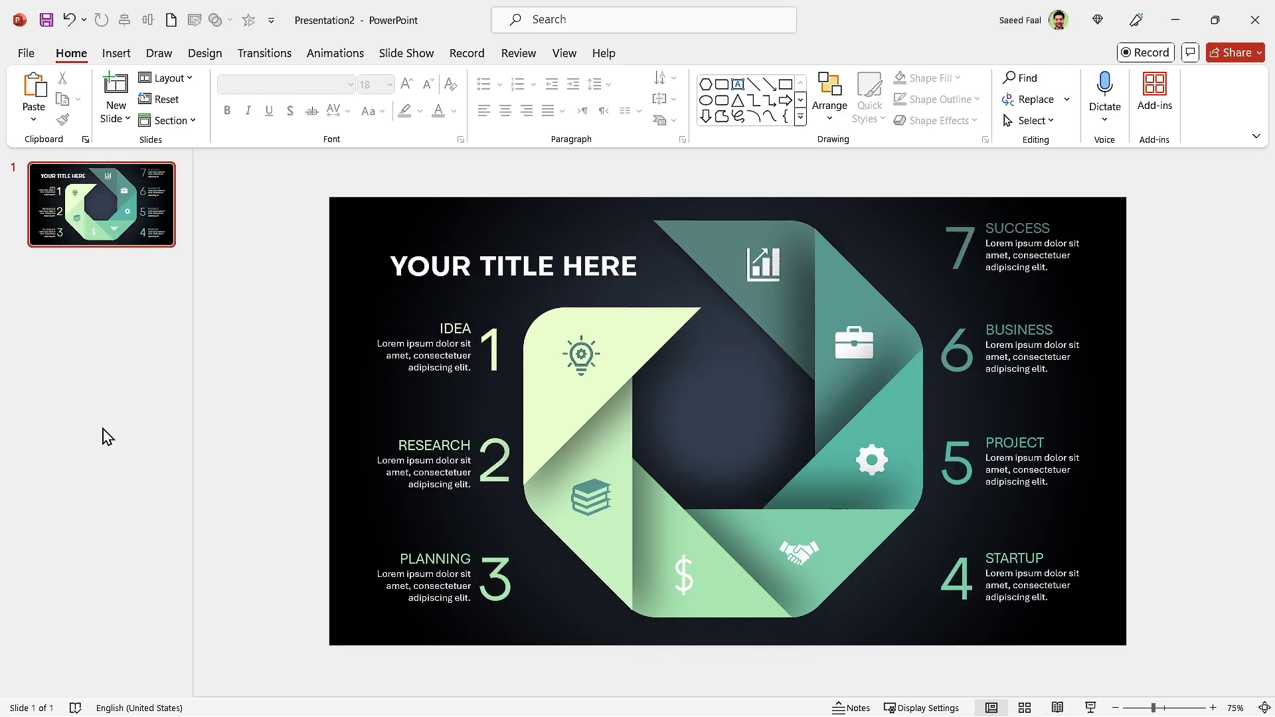
Step: Duplicate the infographic slide and give slide 2 a Morph transition
right_click(146, 211)
click(209, 377)
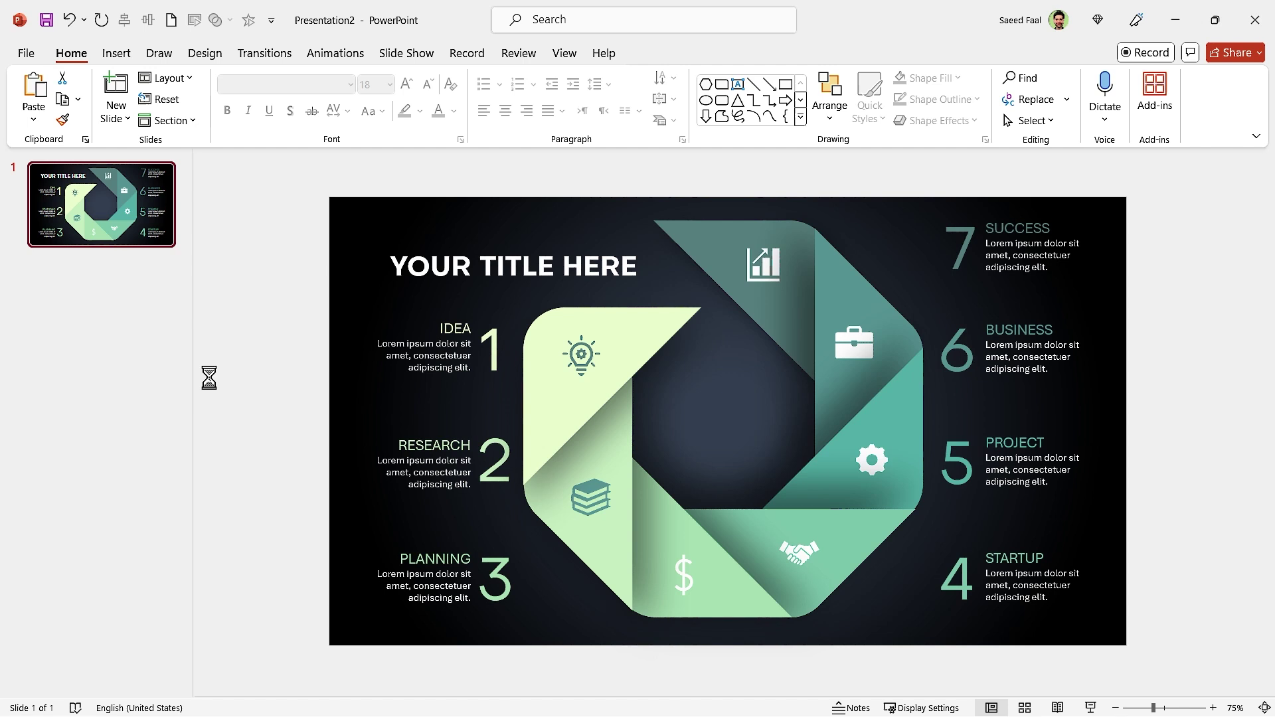
click(131, 222)
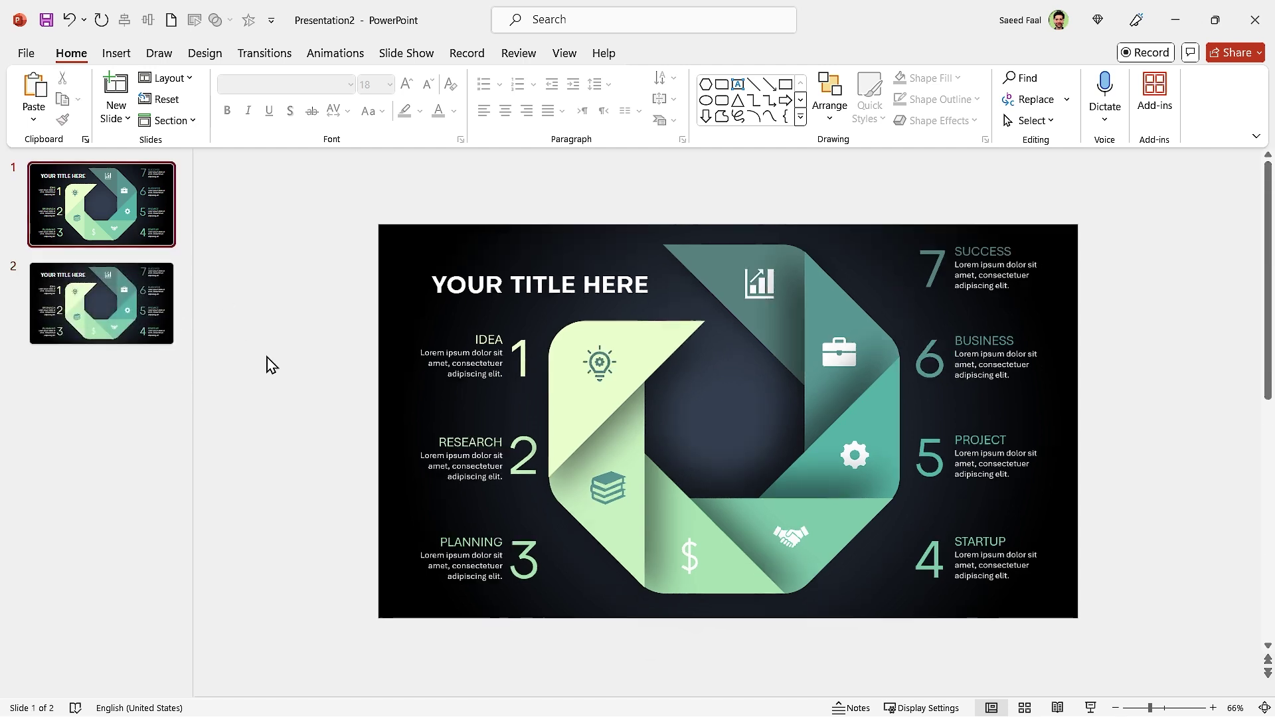
scroll(267, 365, down, 3)
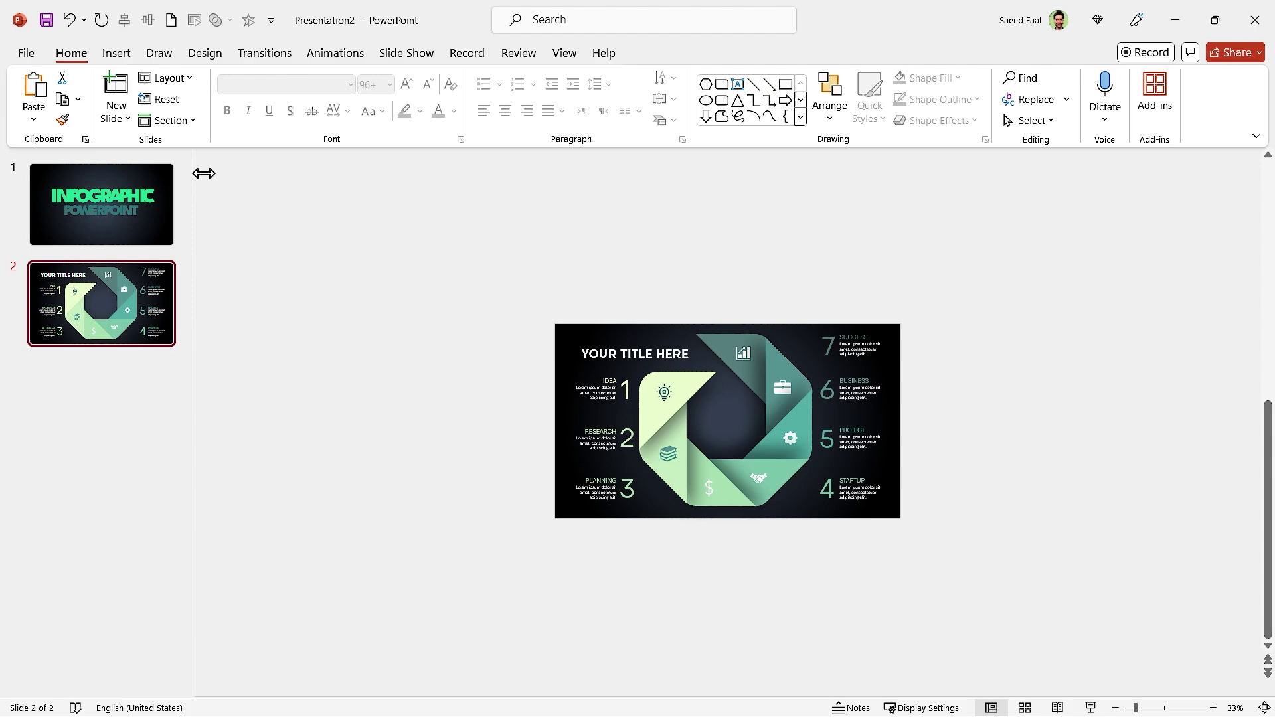
click(265, 55)
click(170, 100)
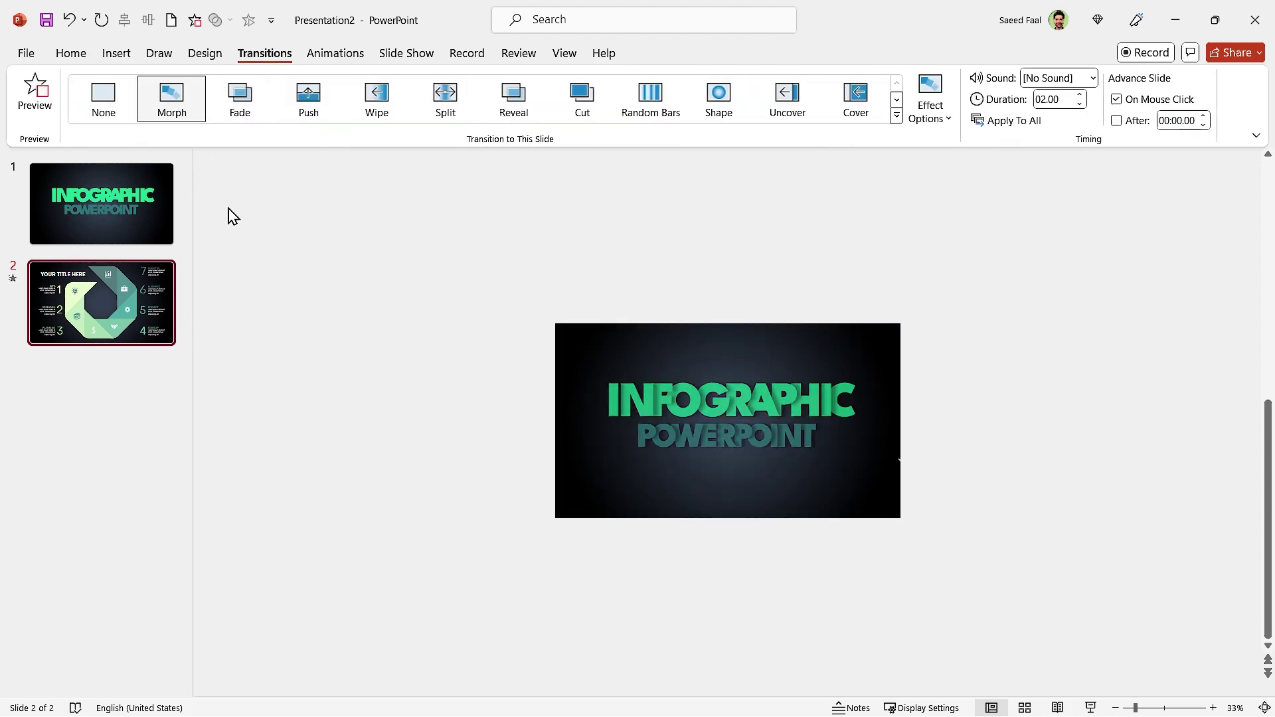